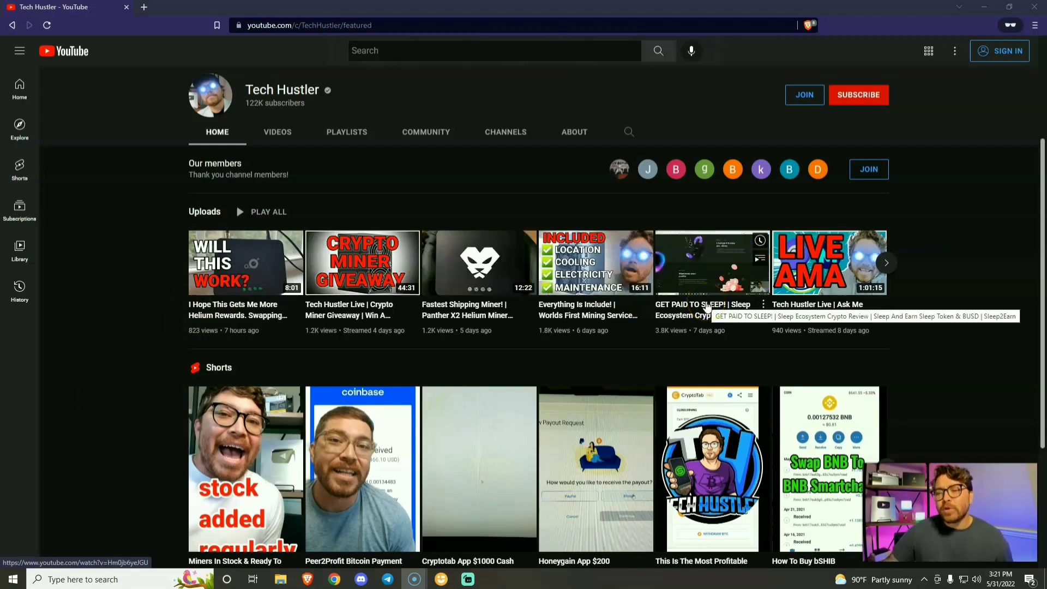
# - Scroll up and down through unMineable's full list of mineable coins
pyautogui.click(855, 303)
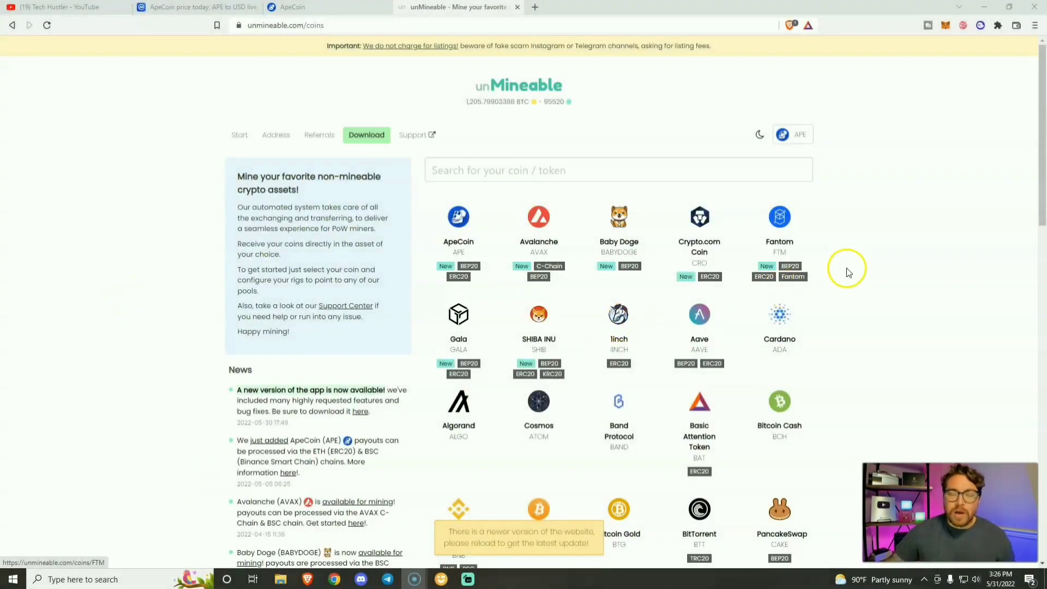
pyautogui.scroll(-2, 925, 280)
pyautogui.scroll(2, 926, 280)
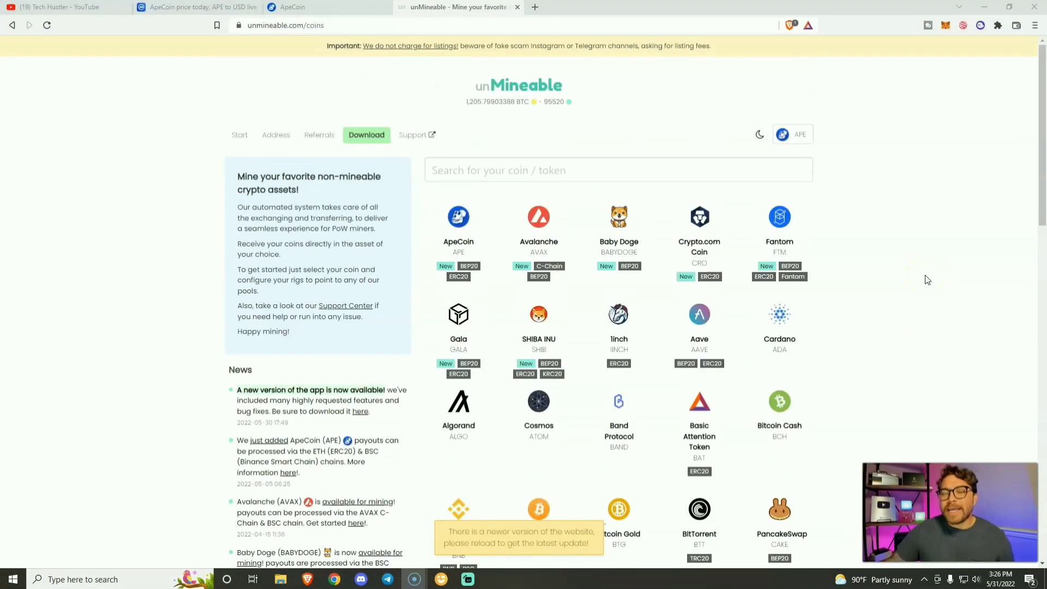
pyautogui.scroll(-3, 925, 279)
pyautogui.scroll(-5, 925, 279)
pyautogui.scroll(-5, 926, 280)
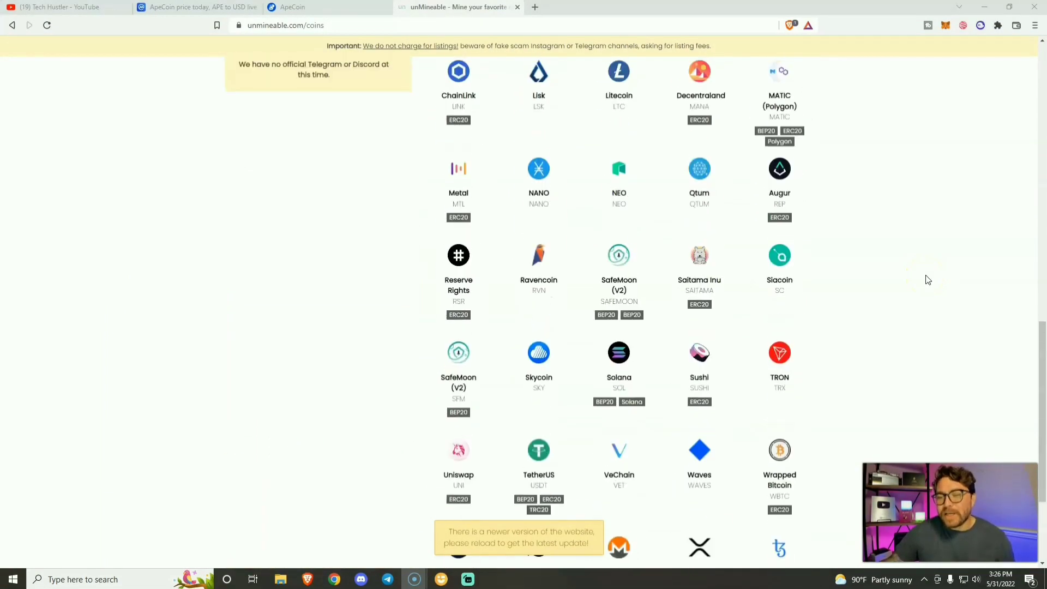
pyautogui.scroll(-3, 925, 280)
pyautogui.scroll(10, 925, 280)
pyautogui.scroll(4, 925, 248)
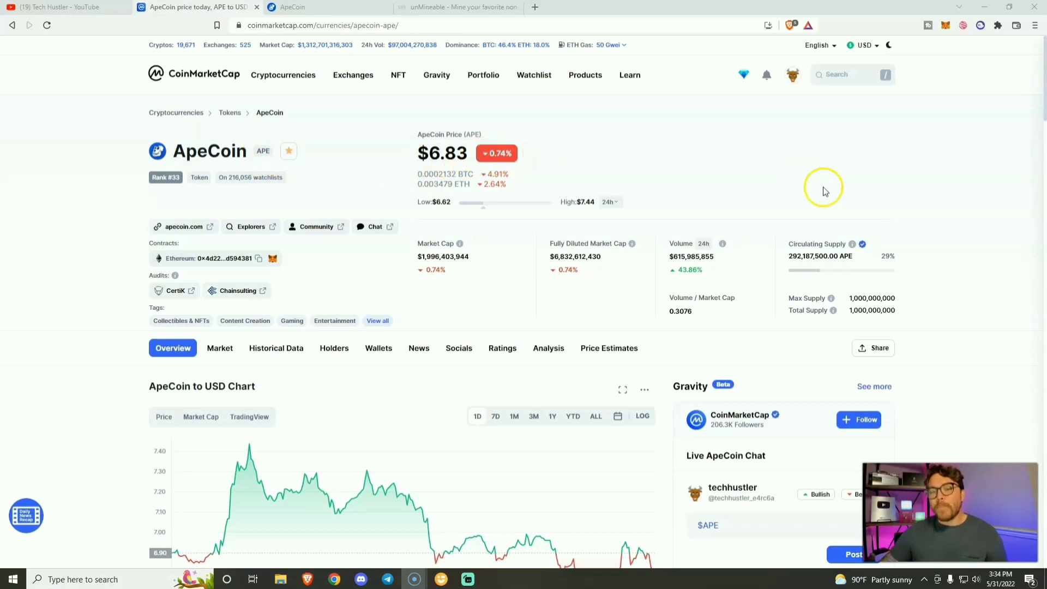
pyautogui.scroll(-5, 957, 237)
pyautogui.scroll(-5, 957, 239)
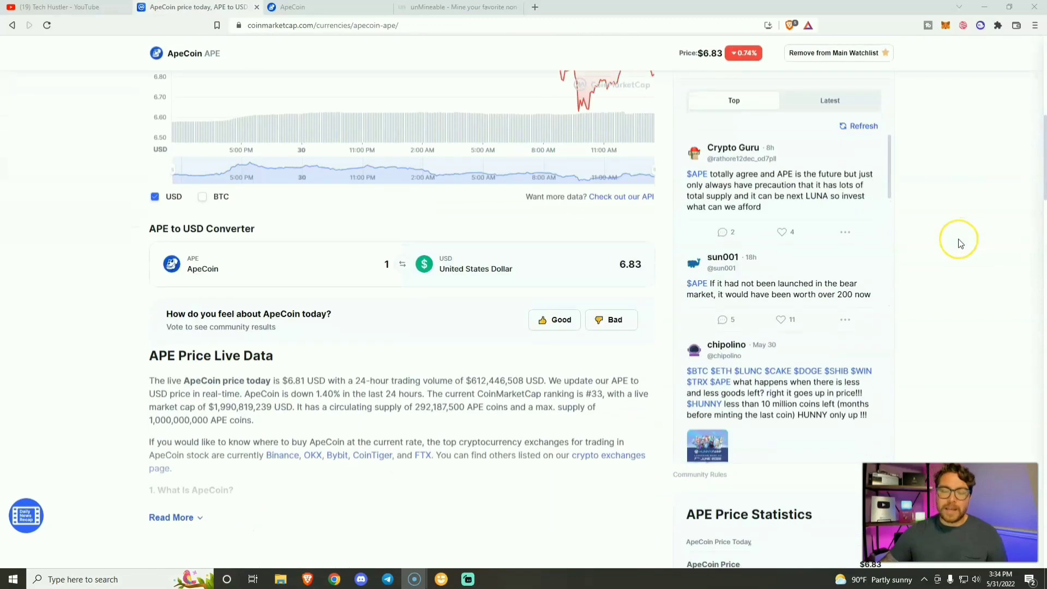
pyautogui.scroll(-5, 958, 238)
pyautogui.scroll(-4, 961, 243)
pyautogui.scroll(-3, 960, 244)
pyautogui.scroll(-2, 962, 244)
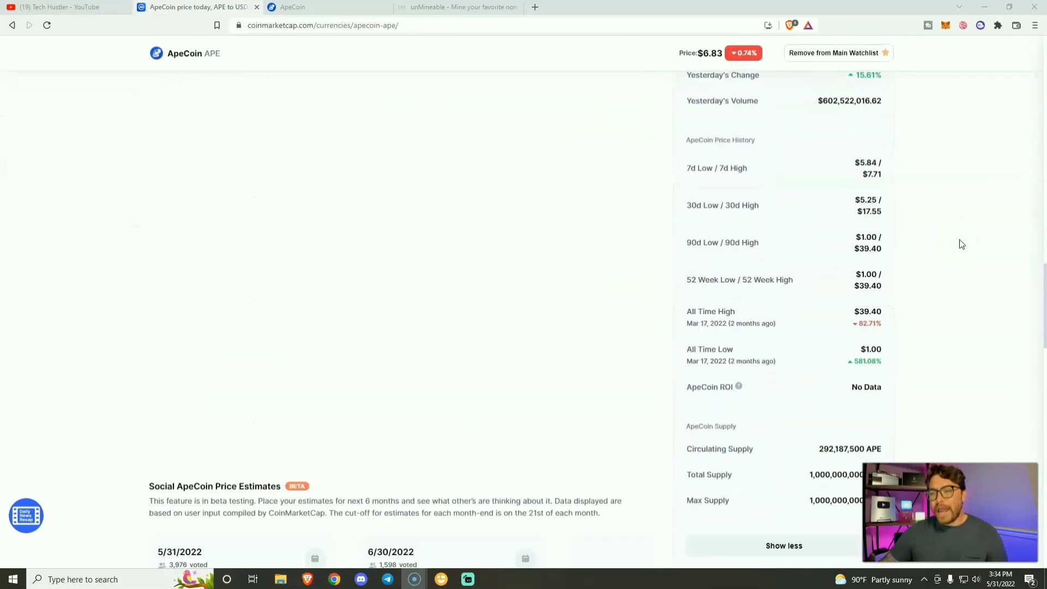
pyautogui.scroll(-2, 961, 244)
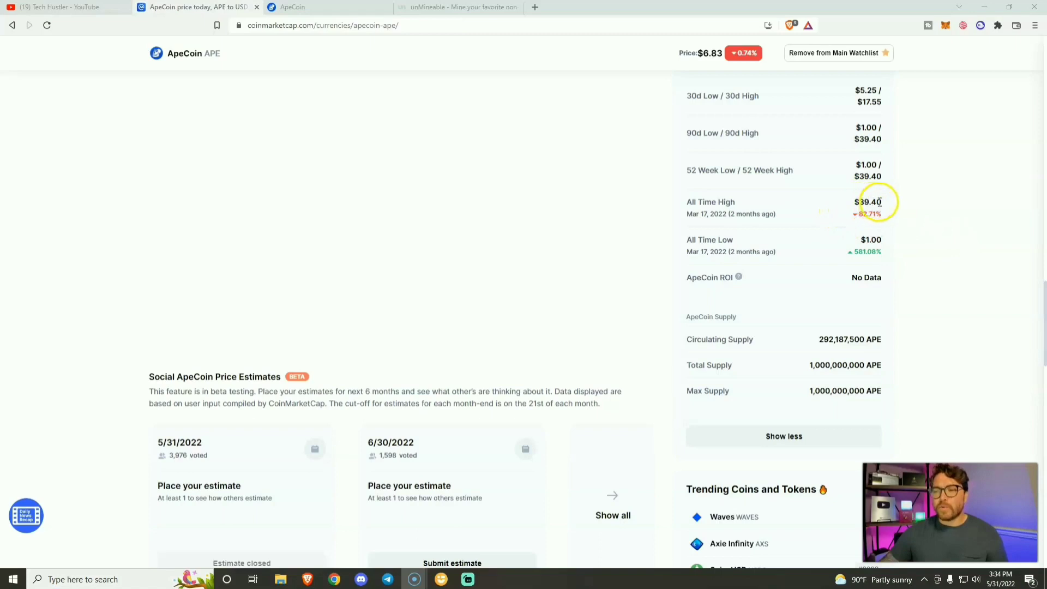
pyautogui.scroll(2, 938, 206)
pyautogui.scroll(5, 940, 205)
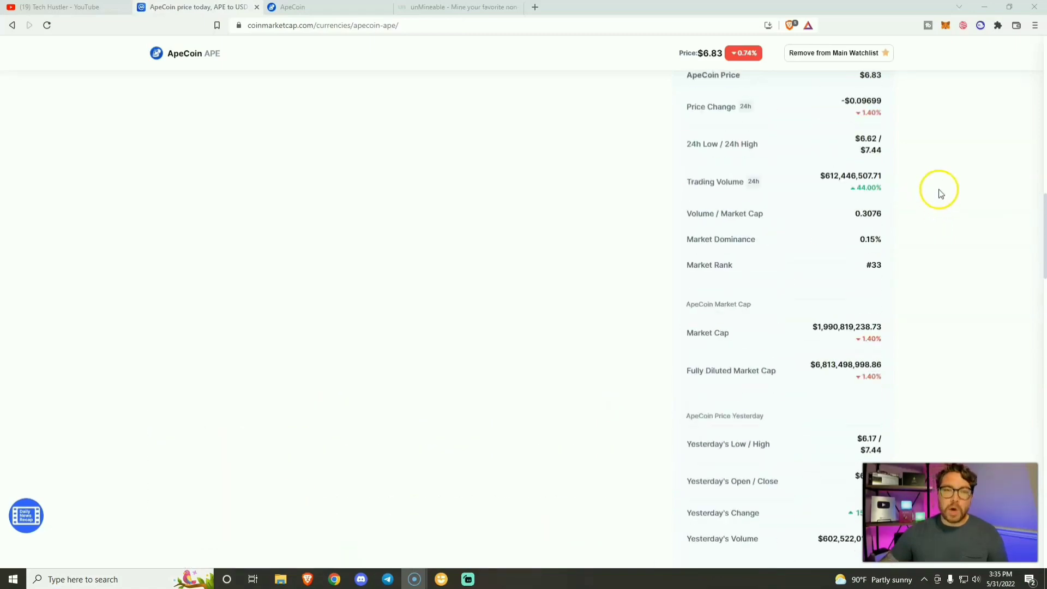
pyautogui.scroll(4, 939, 191)
pyautogui.scroll(5, 943, 191)
pyautogui.scroll(4, 951, 189)
pyautogui.scroll(2, 952, 184)
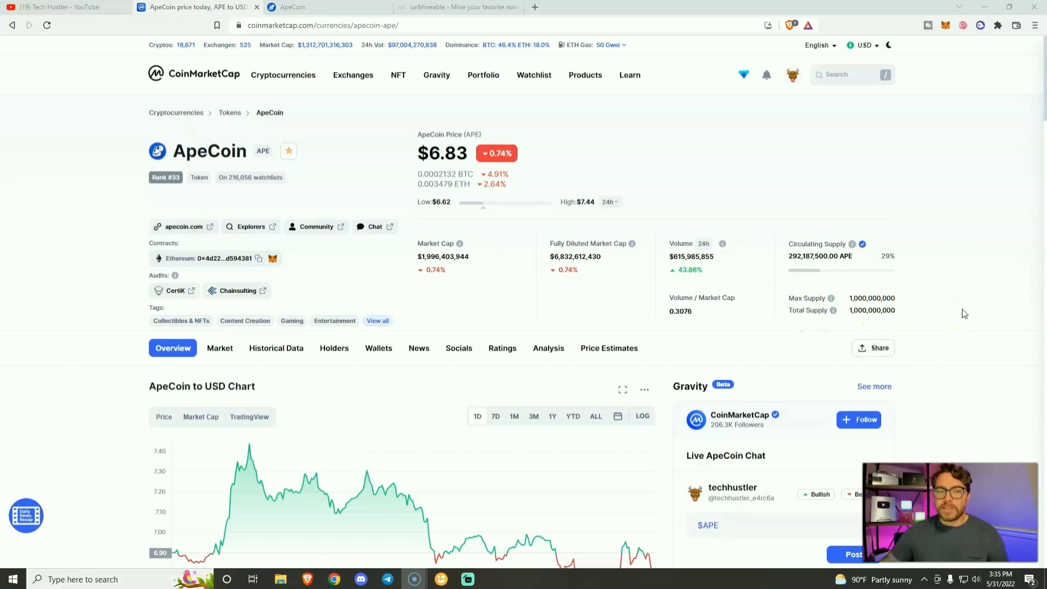
# - Review ApeCoin's Market exchanges table on CoinMarketCap, then show its Holders statistics
pyautogui.click(222, 349)
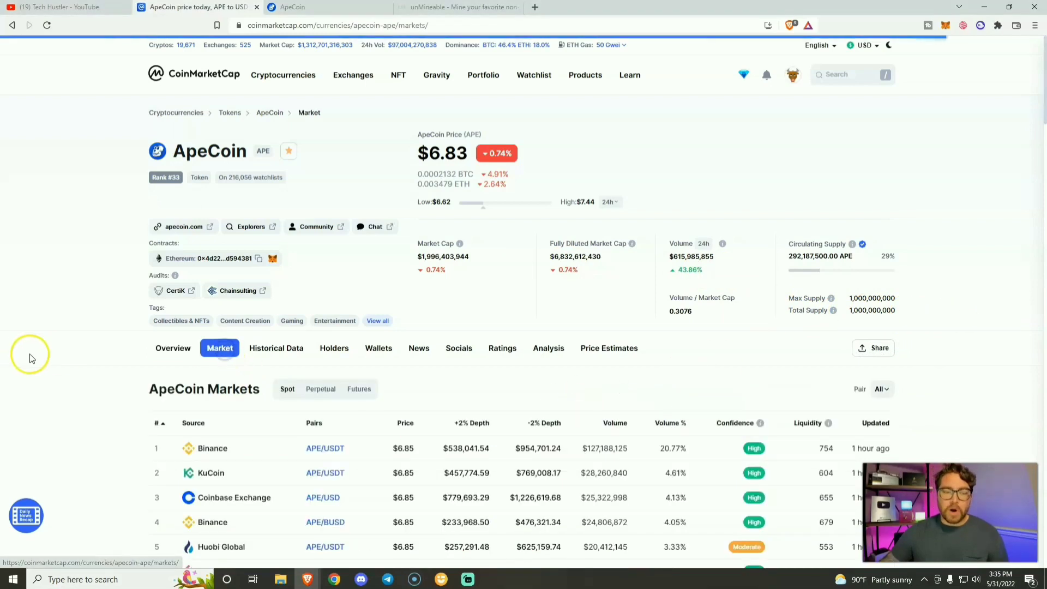
pyautogui.scroll(-3, 57, 352)
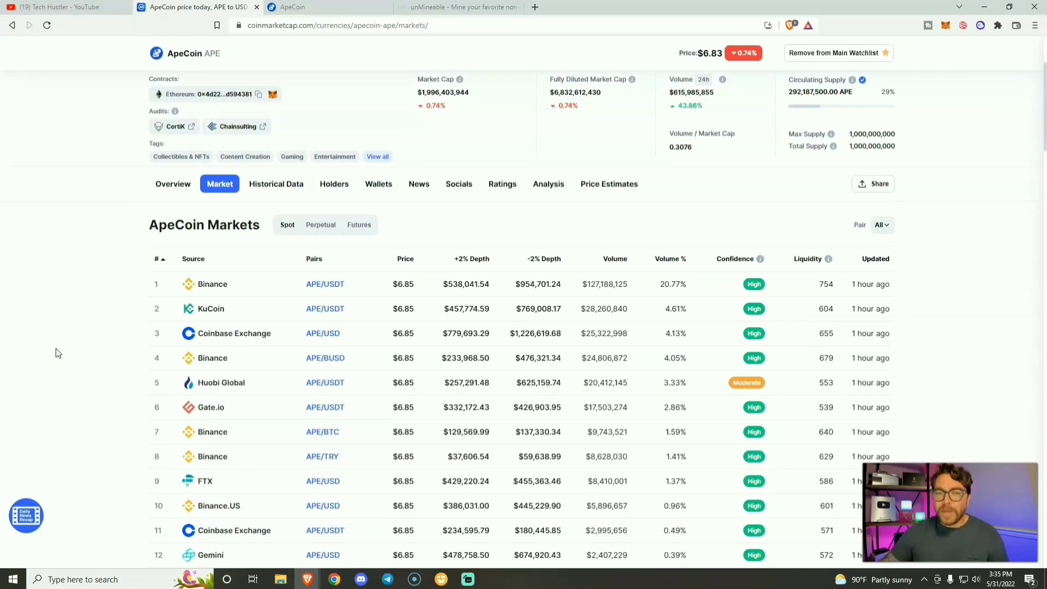
pyautogui.scroll(3, 56, 353)
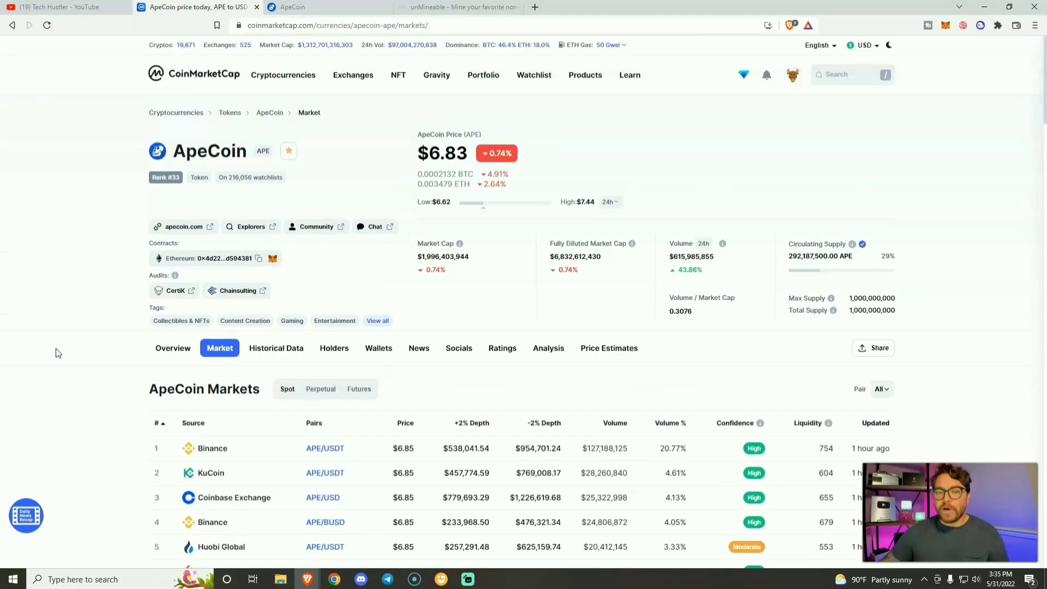
pyautogui.click(342, 355)
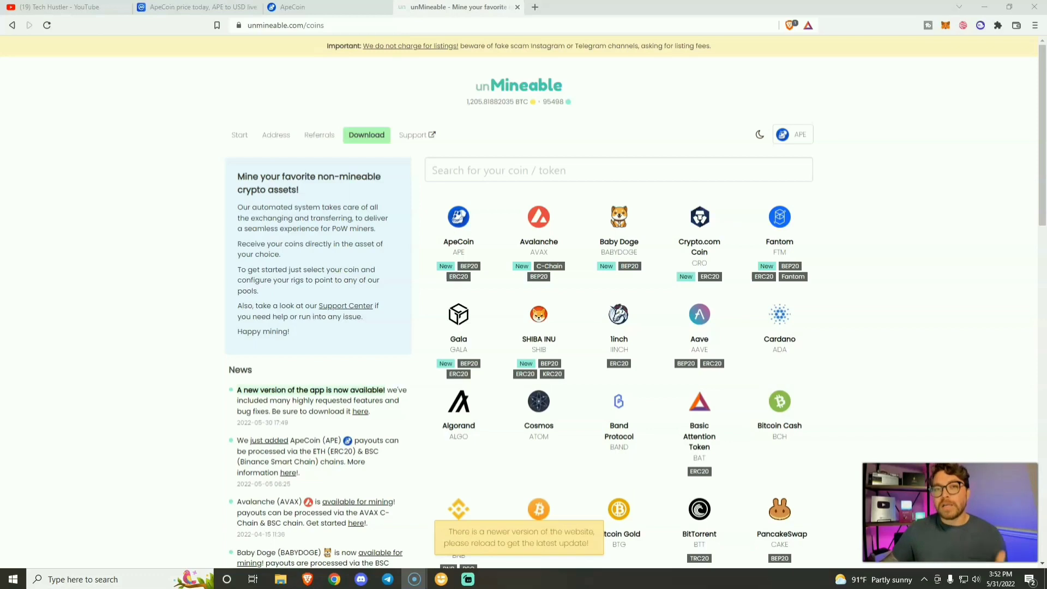
# - Open ApeCoin's mining page from the unMineable coins list
pyautogui.click(459, 217)
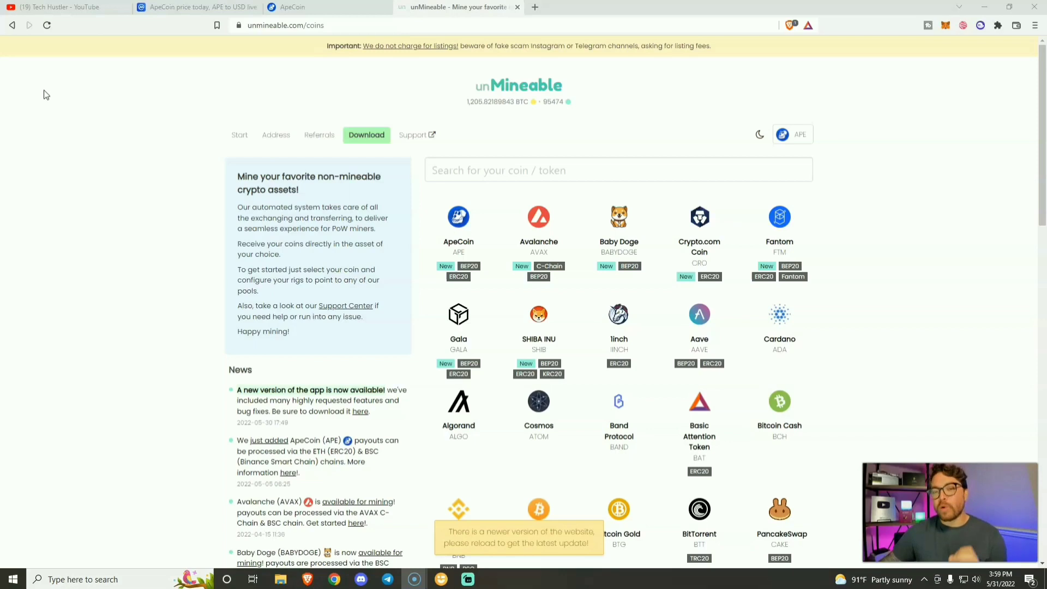
# - Reach Defender's Virus & threat protection settings through Windows Security, searched from the taskbar
pyautogui.click(112, 579)
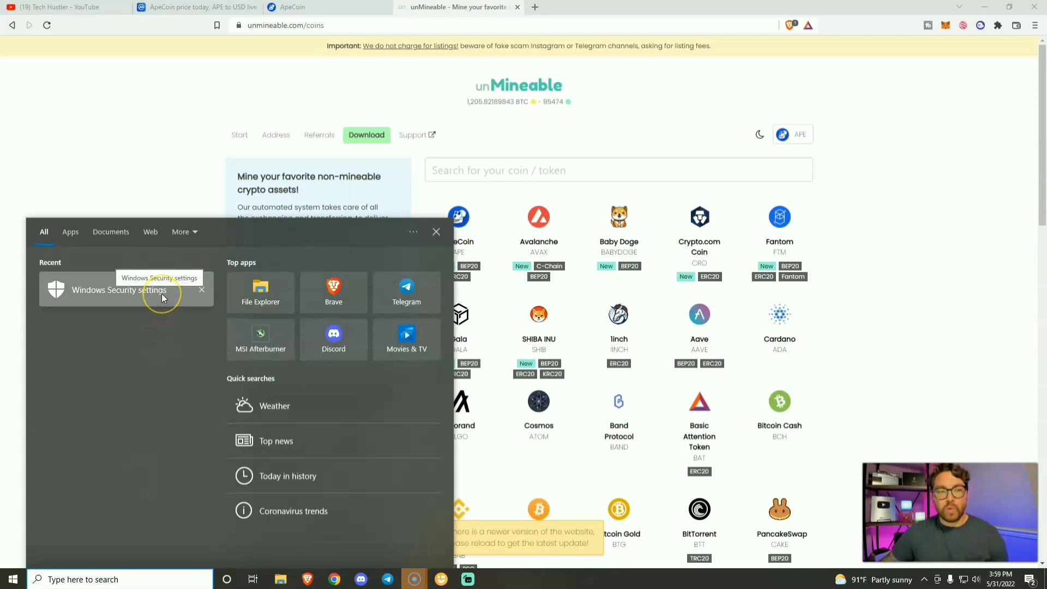
pyautogui.click(161, 295)
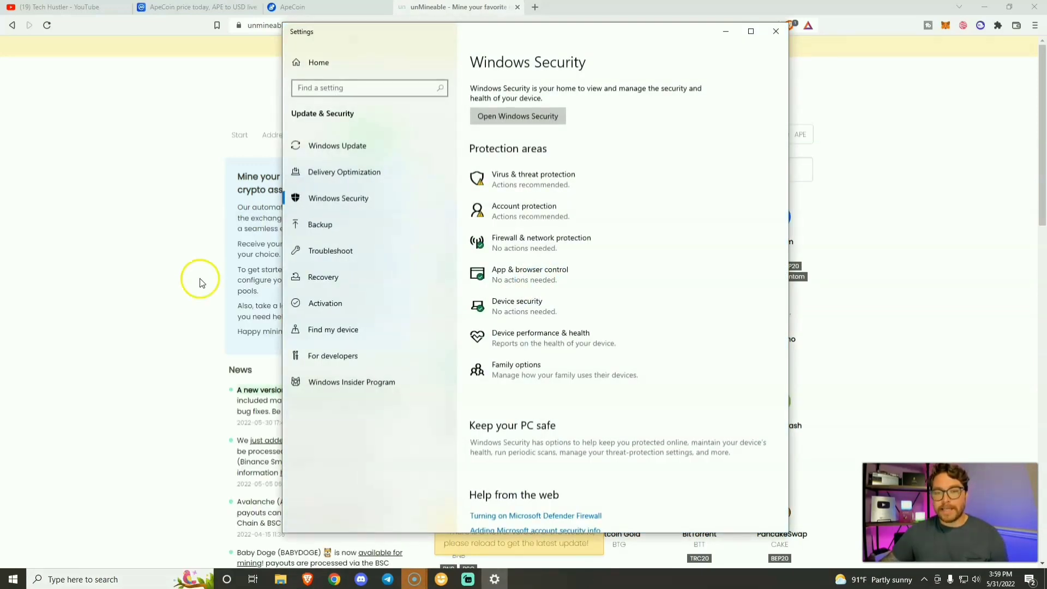
pyautogui.click(559, 183)
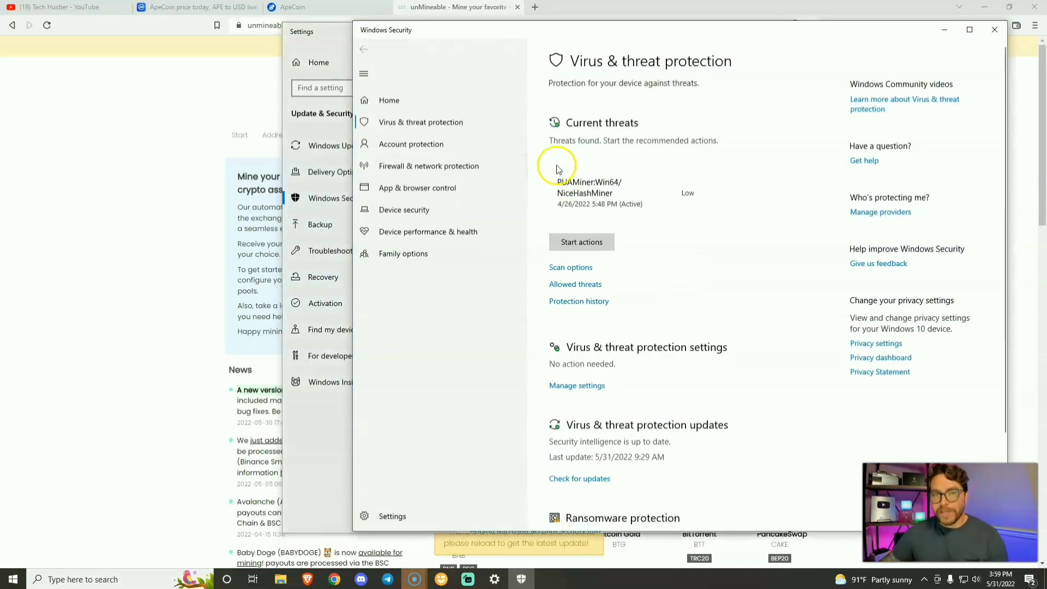
pyautogui.scroll(-2, 763, 306)
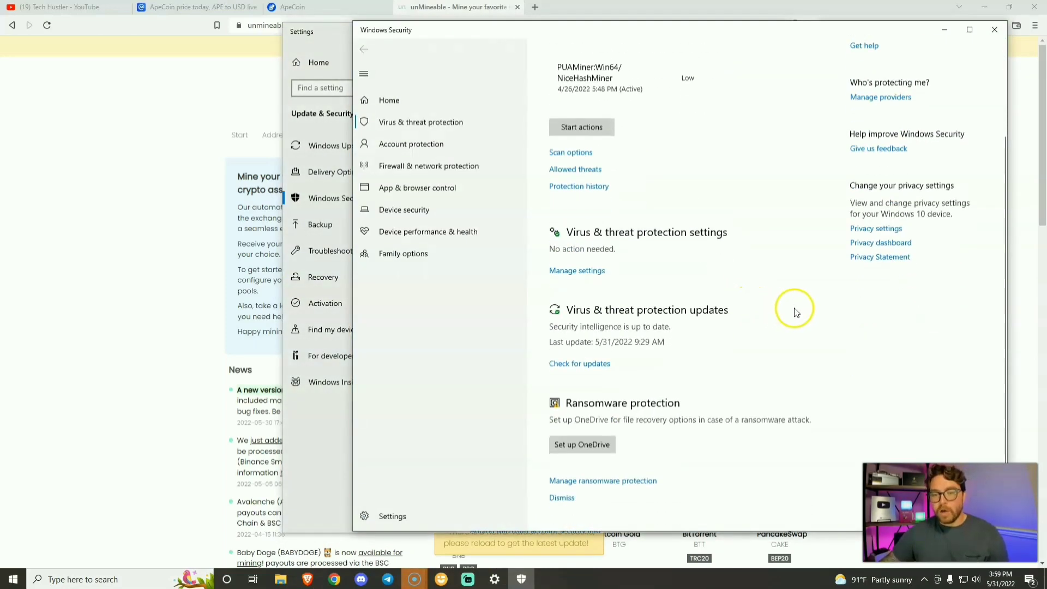
pyautogui.click(587, 277)
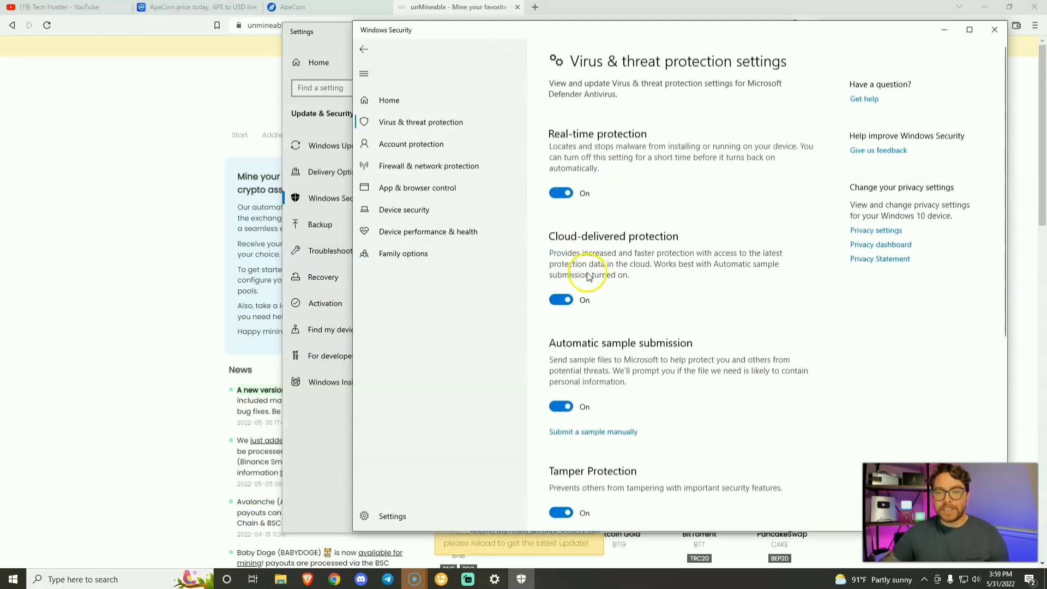
pyautogui.scroll(-5, 671, 292)
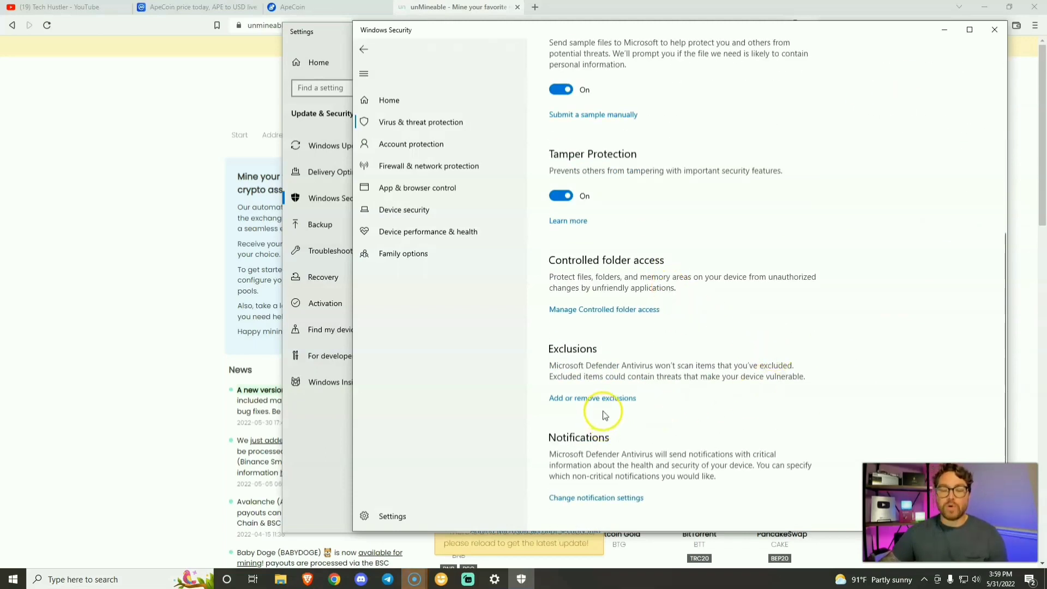
pyautogui.scroll(3, 603, 407)
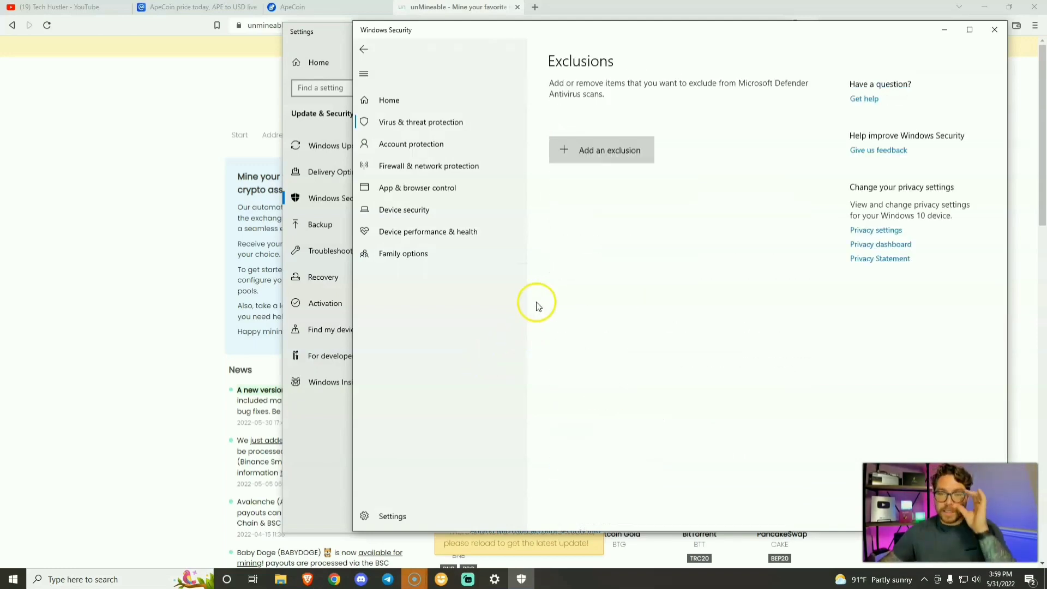
# - Add a folder exclusion for a newly created Desktop folder named UnMineable
pyautogui.click(604, 150)
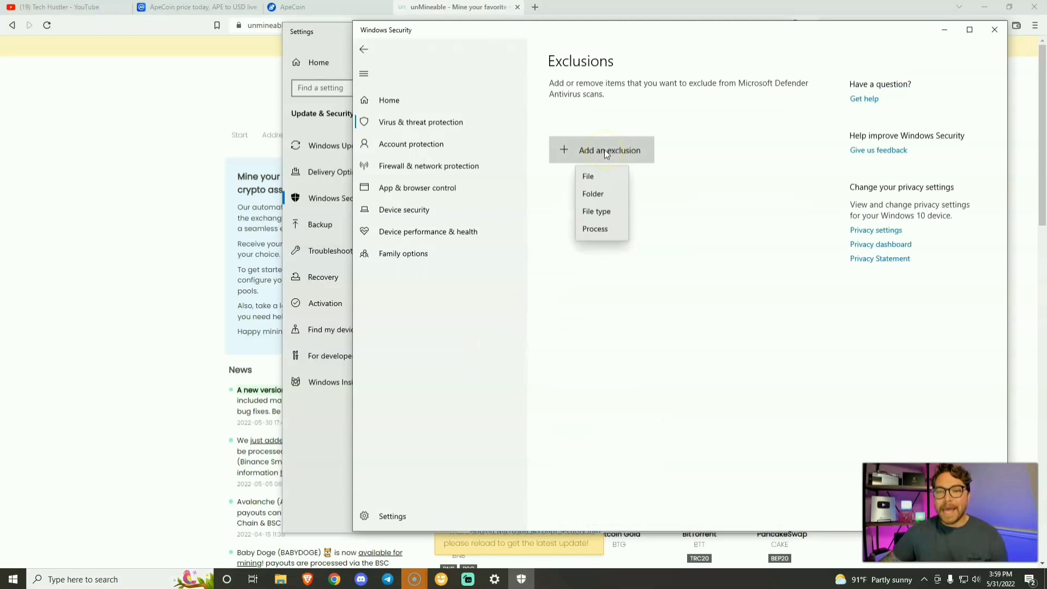
pyautogui.click(598, 196)
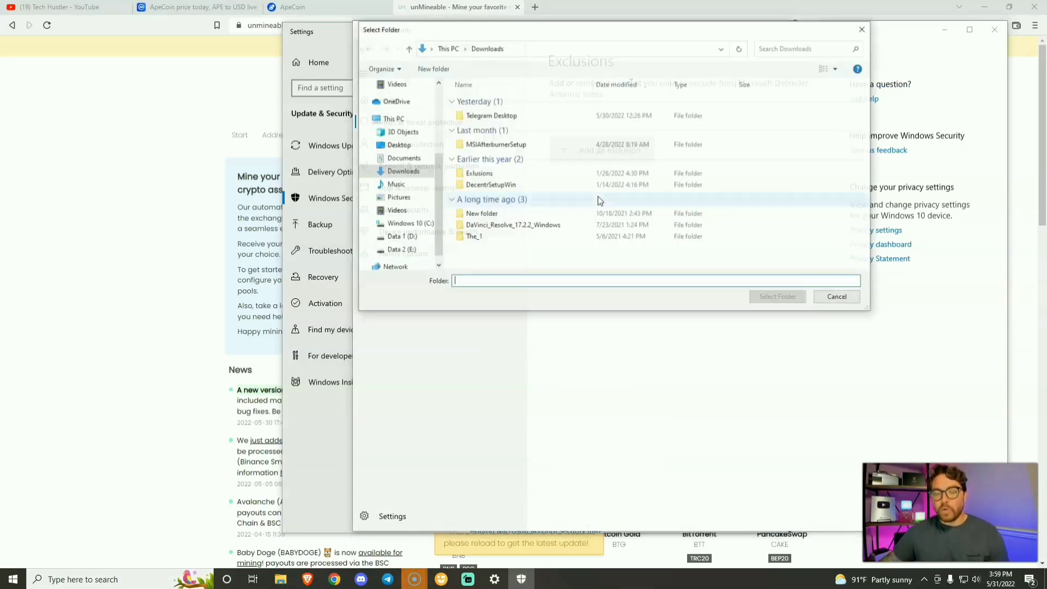
pyautogui.click(400, 145)
pyautogui.rightClick(512, 188)
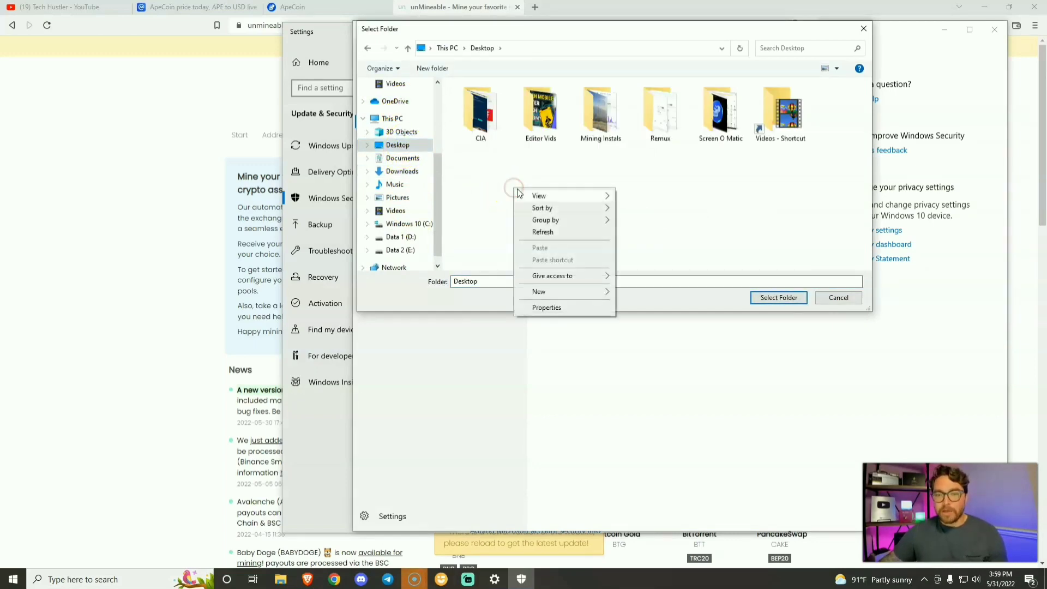
pyautogui.moveTo(552, 292)
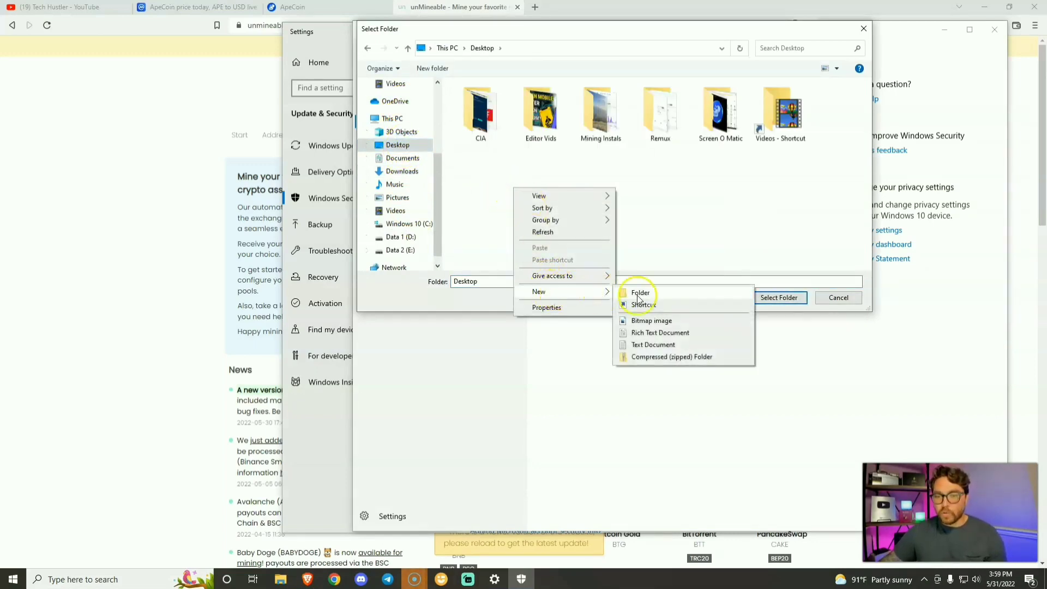
pyautogui.click(630, 293)
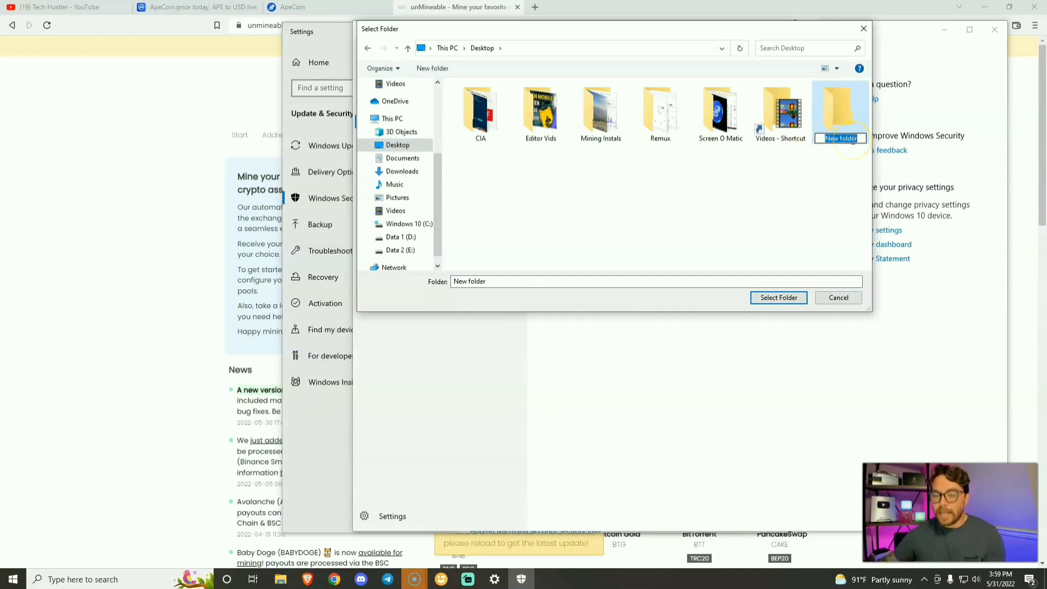
pyautogui.write('Un')
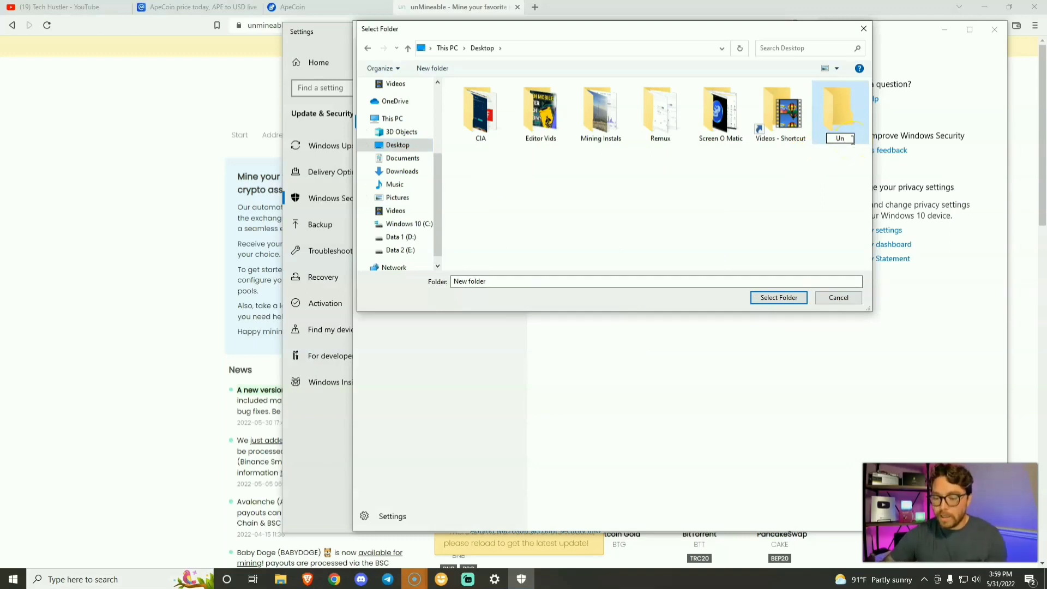
pyautogui.write('Mineable')
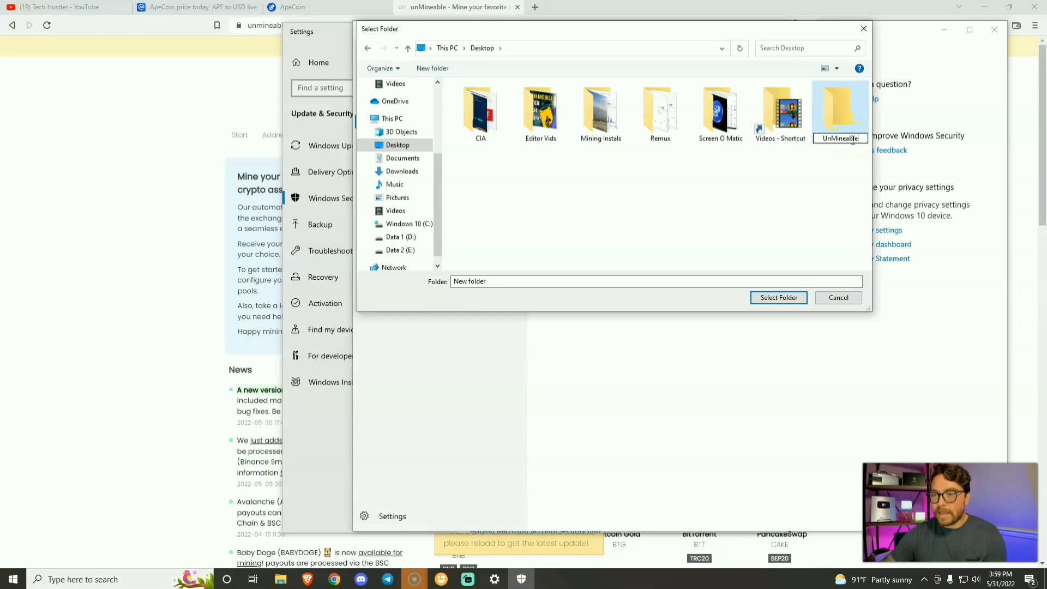
pyautogui.click(840, 155)
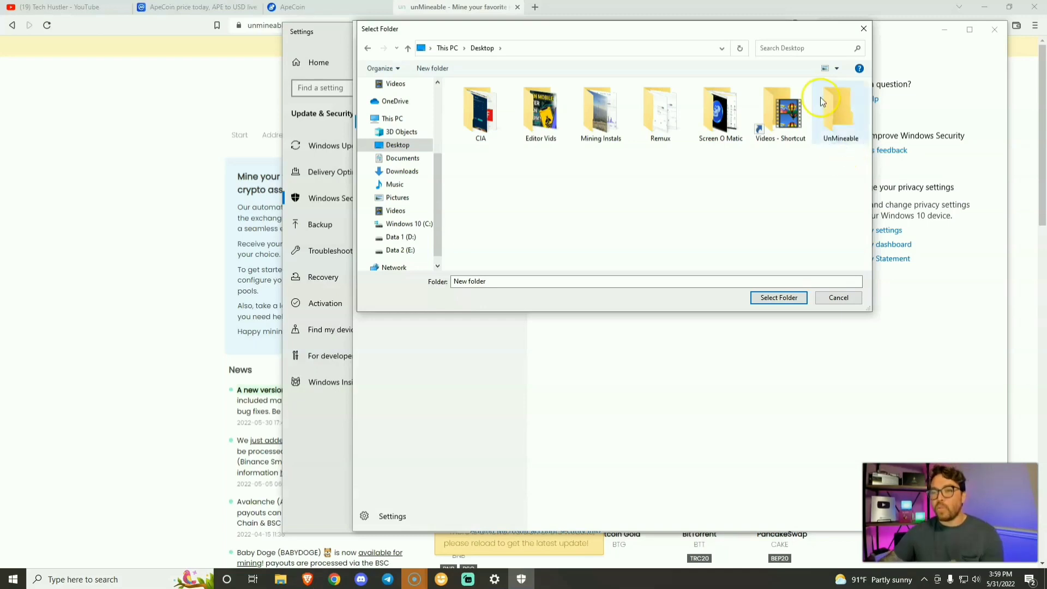
pyautogui.doubleClick(836, 103)
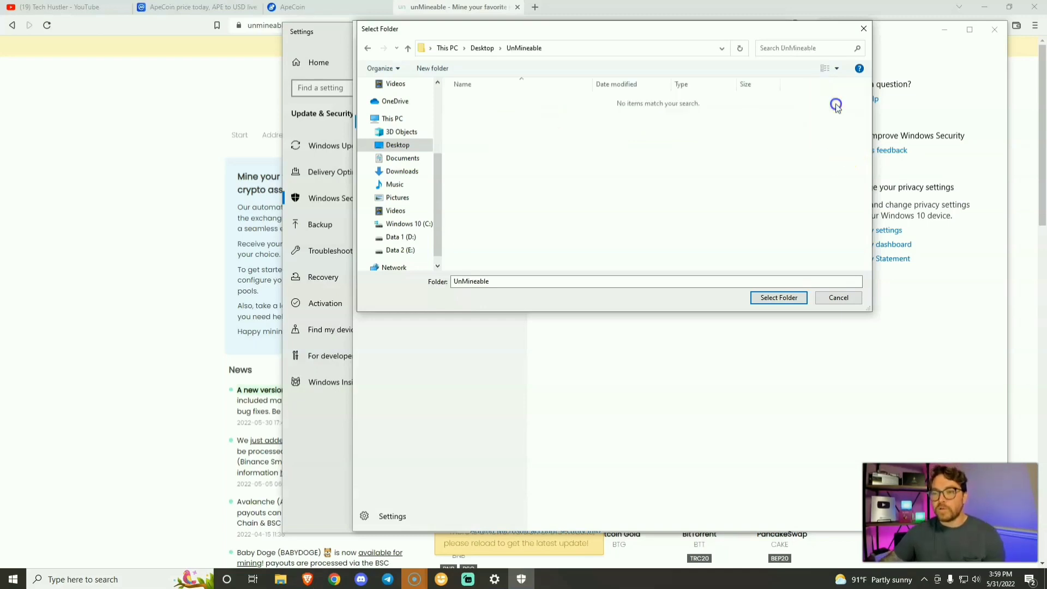
pyautogui.click(785, 298)
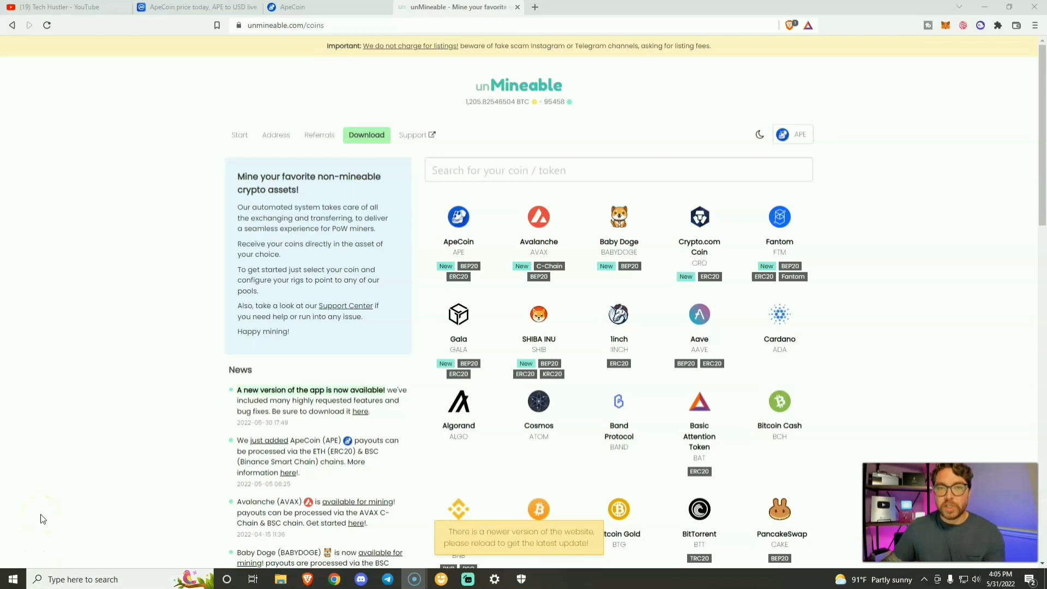
# - Open a new blank Brave tab beside the unMineable coins page
pyautogui.click(535, 7)
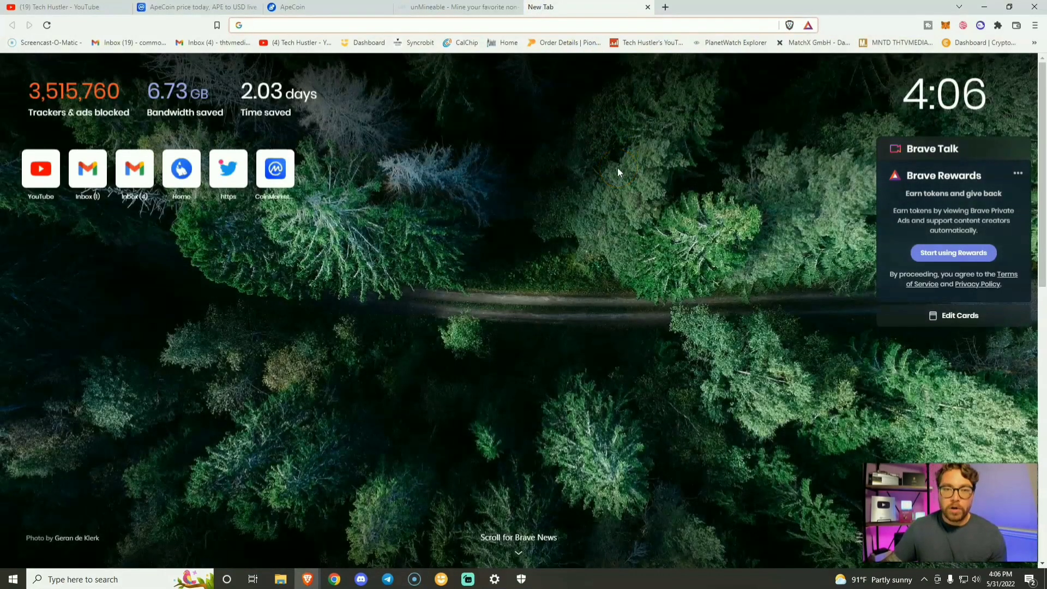
# - Set Brave's Safe Browsing to No protection and confirm turning it off
pyautogui.click(635, 171)
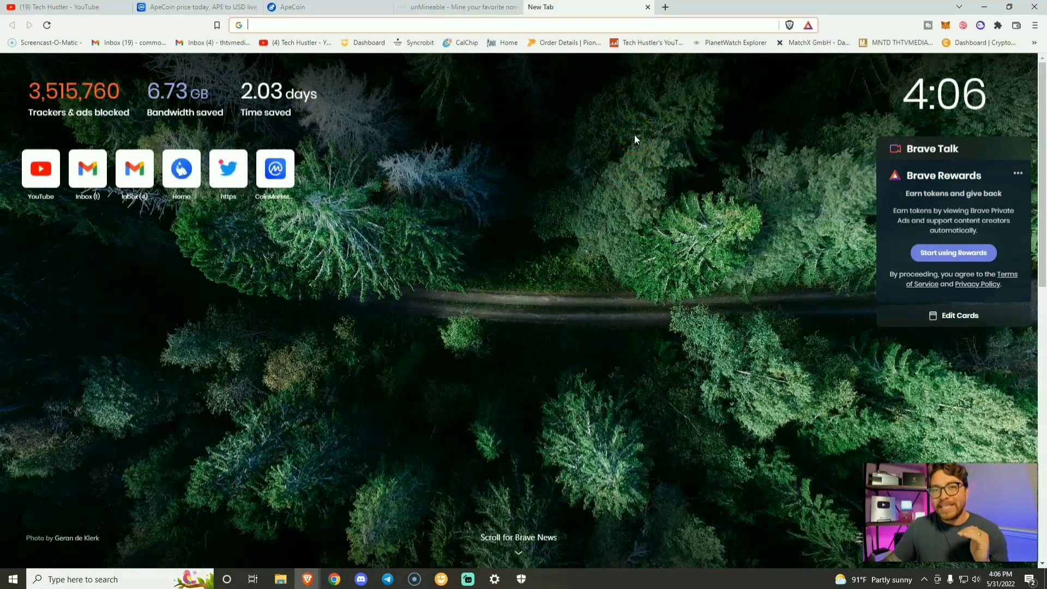
pyautogui.click(633, 141)
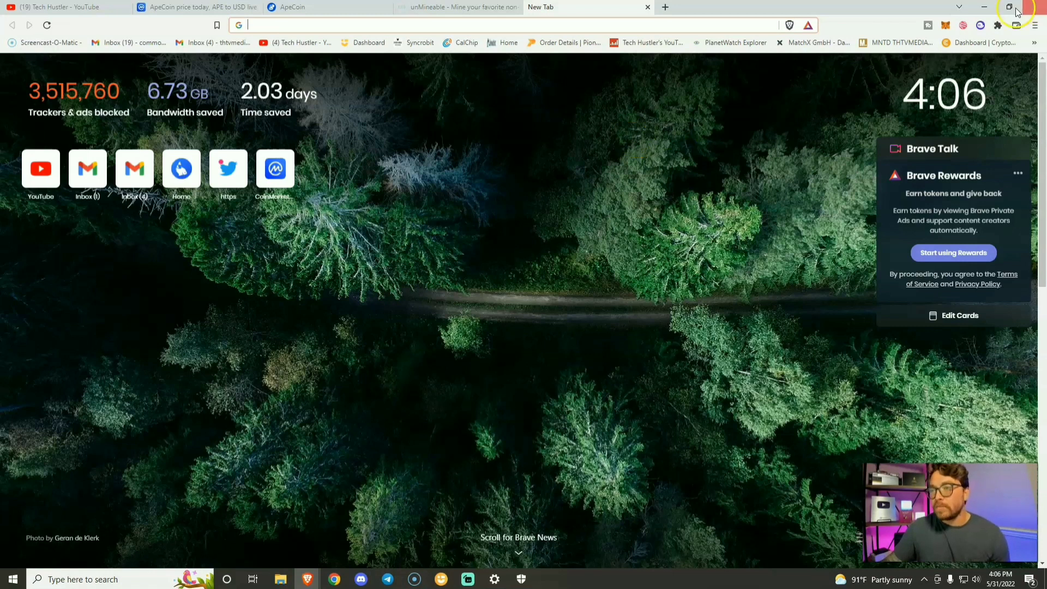
pyautogui.click(1035, 25)
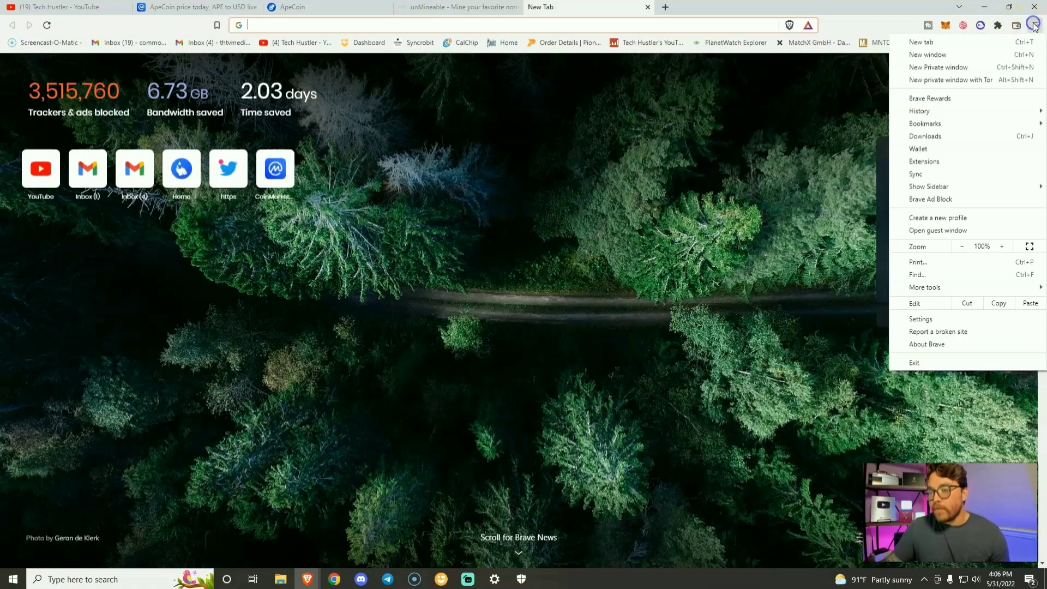
pyautogui.click(930, 319)
pyautogui.click(934, 312)
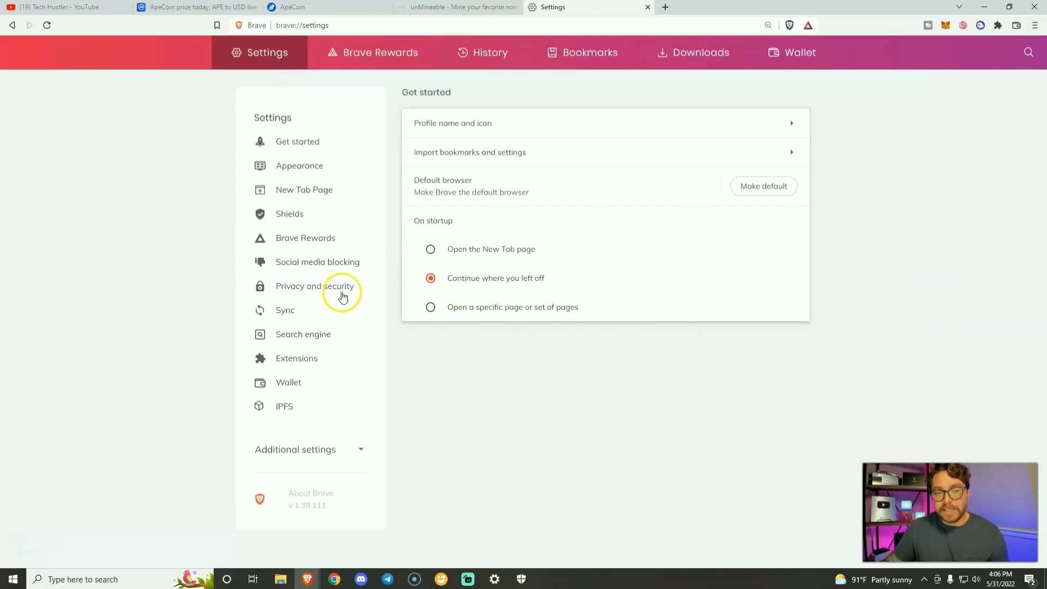
pyautogui.click(342, 295)
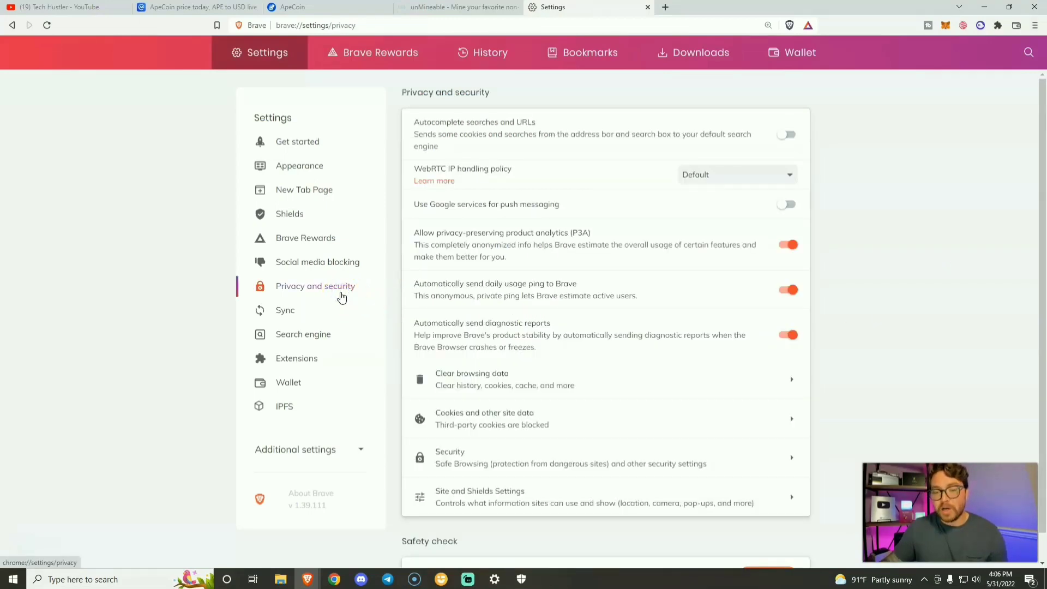
pyautogui.click(570, 474)
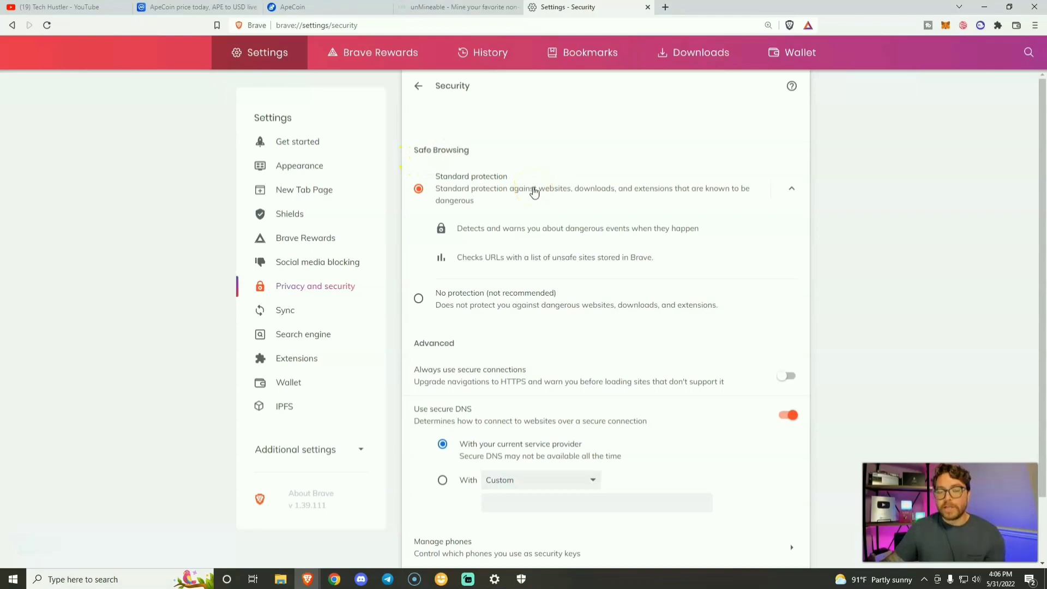
pyautogui.click(501, 298)
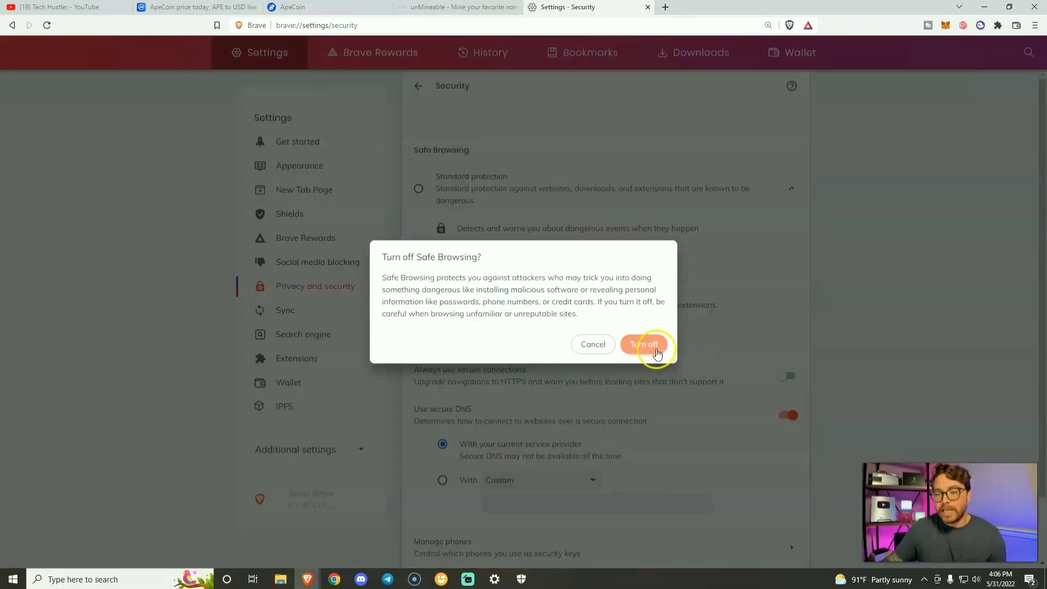
pyautogui.click(657, 353)
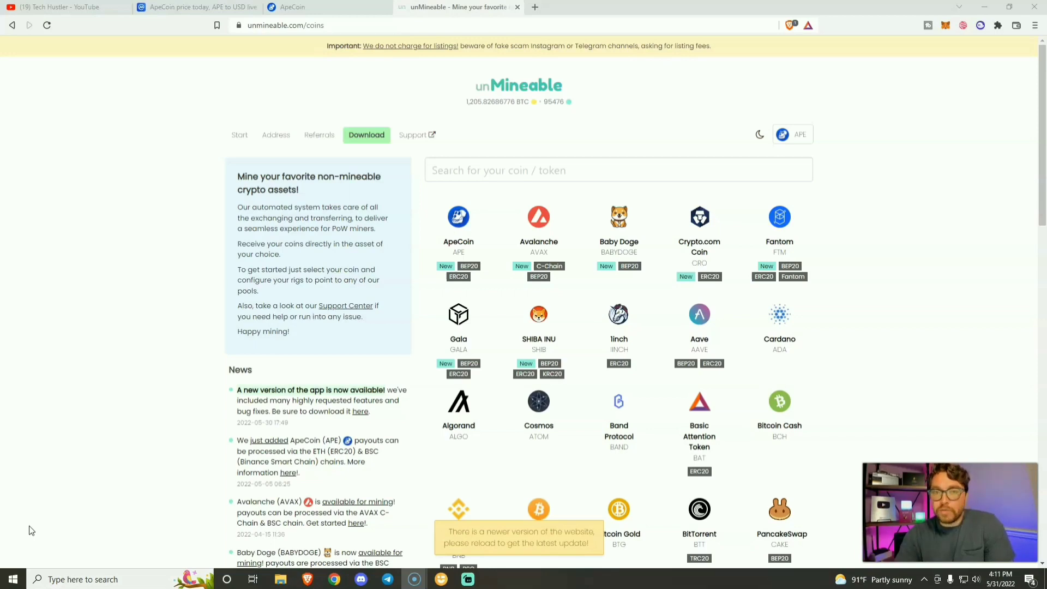
# - Switch Defender's Real-time protection off in Virus & threat protection settings and dismiss the warning
pyautogui.click(22, 497)
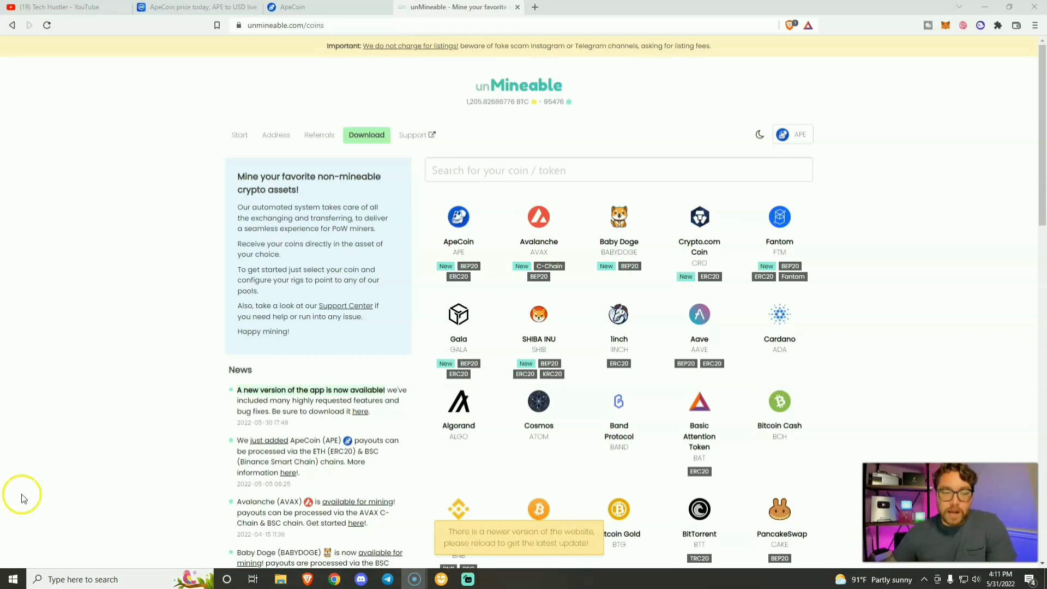
pyautogui.click(135, 576)
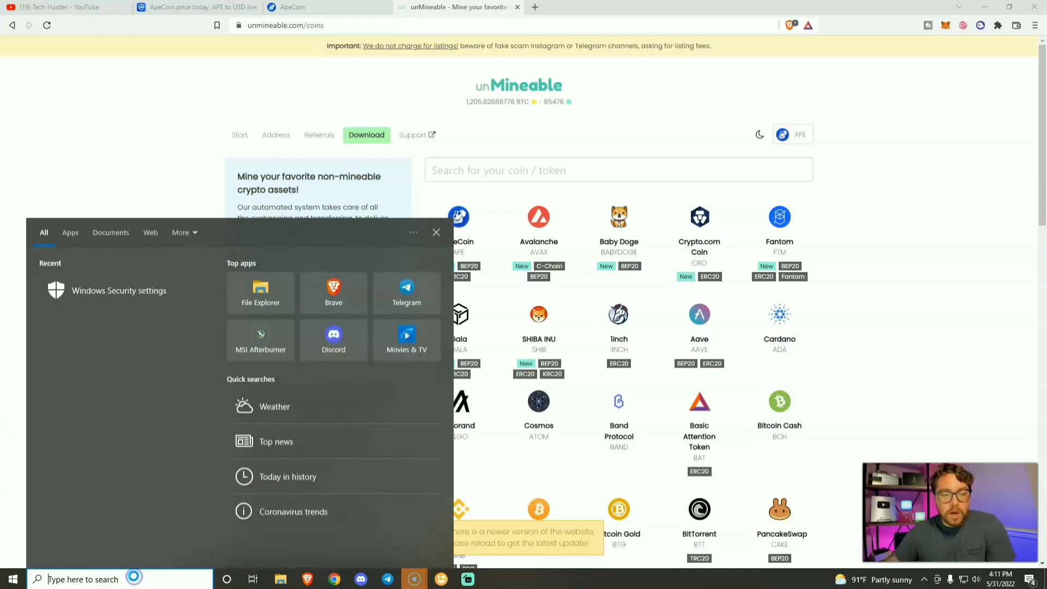
pyautogui.click(106, 295)
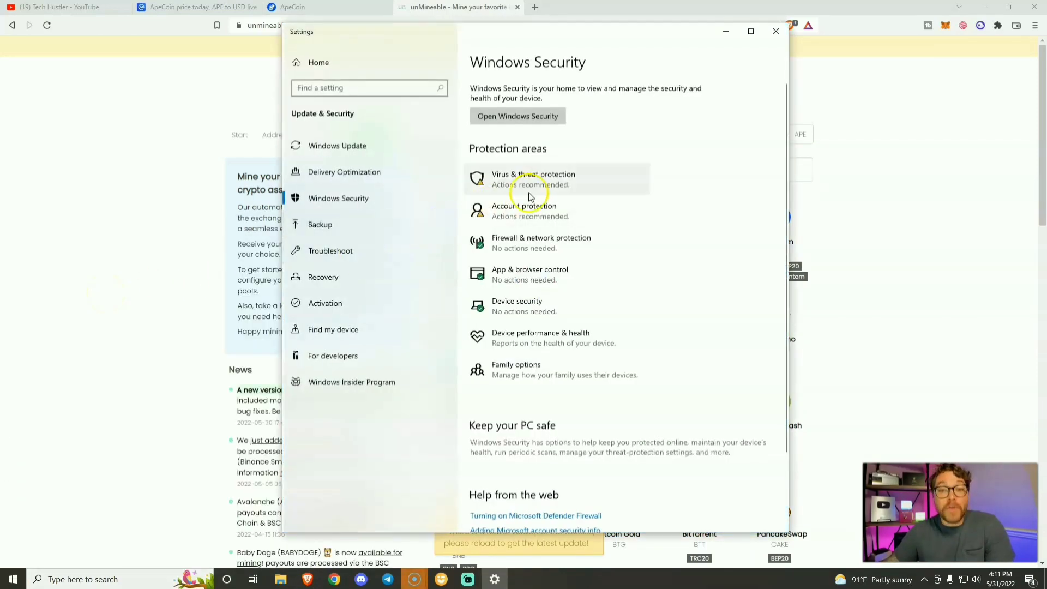
pyautogui.click(529, 195)
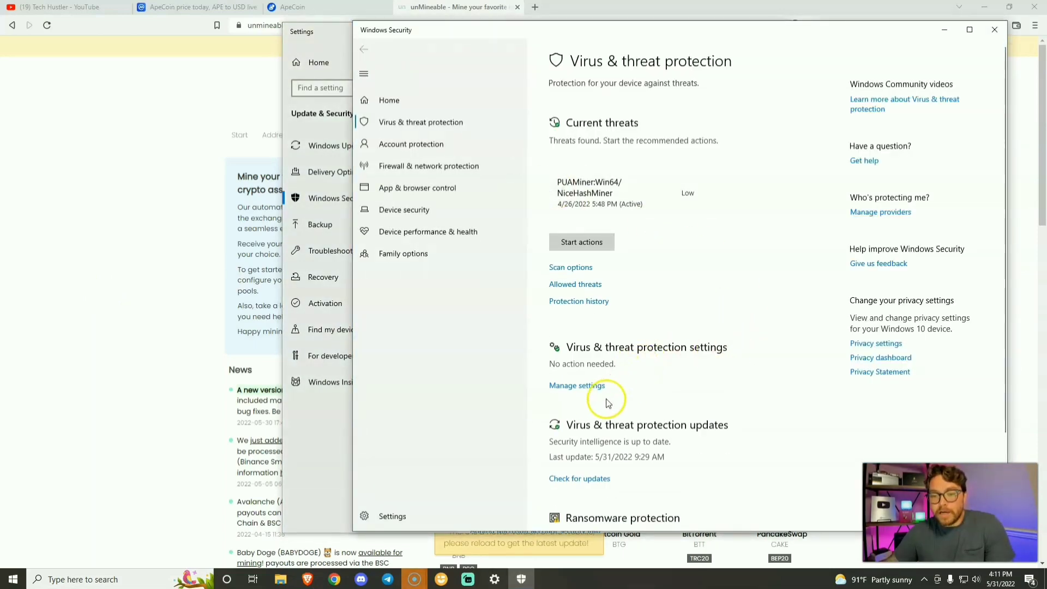
pyautogui.click(585, 393)
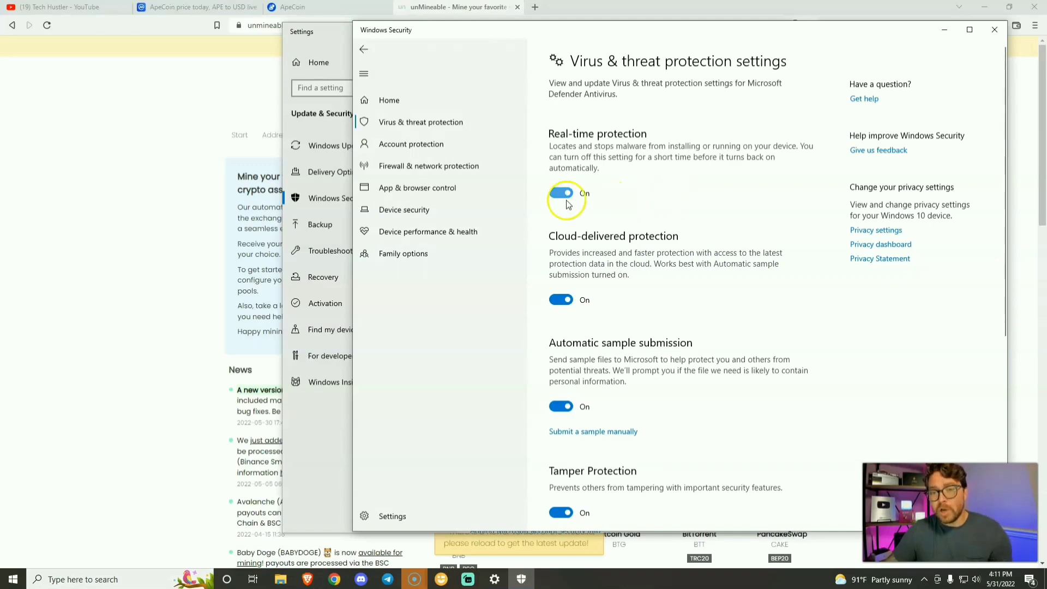
pyautogui.click(642, 206)
pyautogui.click(562, 194)
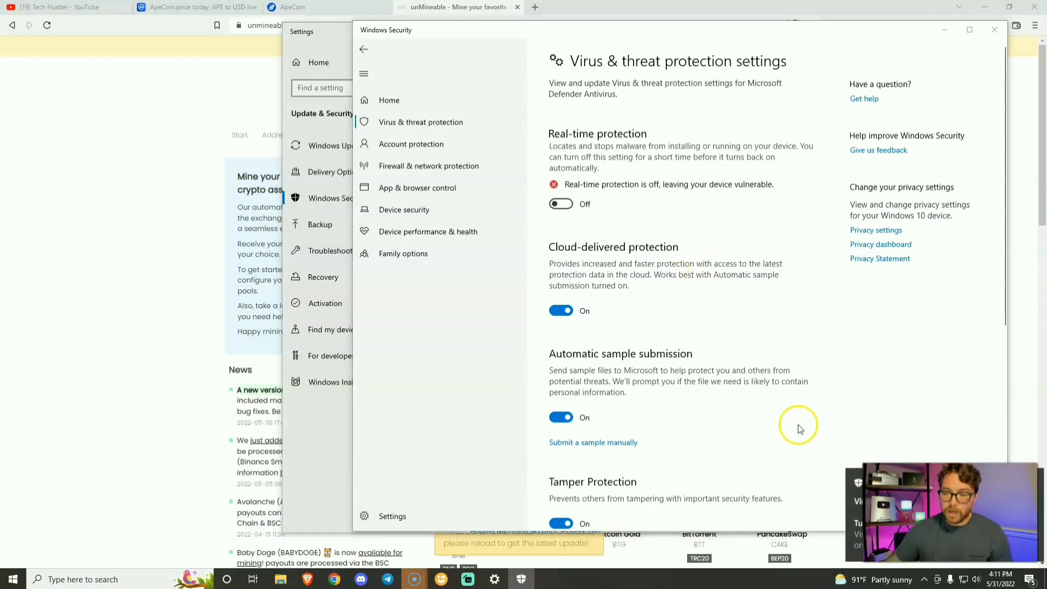
pyautogui.click(1030, 479)
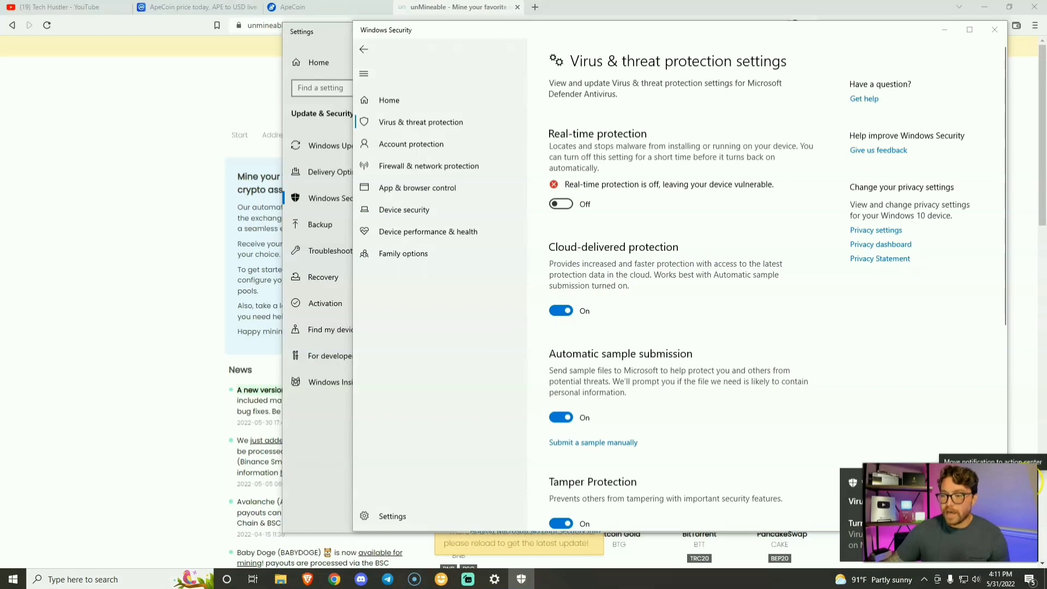
# - Open ApeCoin's unMineable pool page with its Ethash server and payout details
pyautogui.click(843, 360)
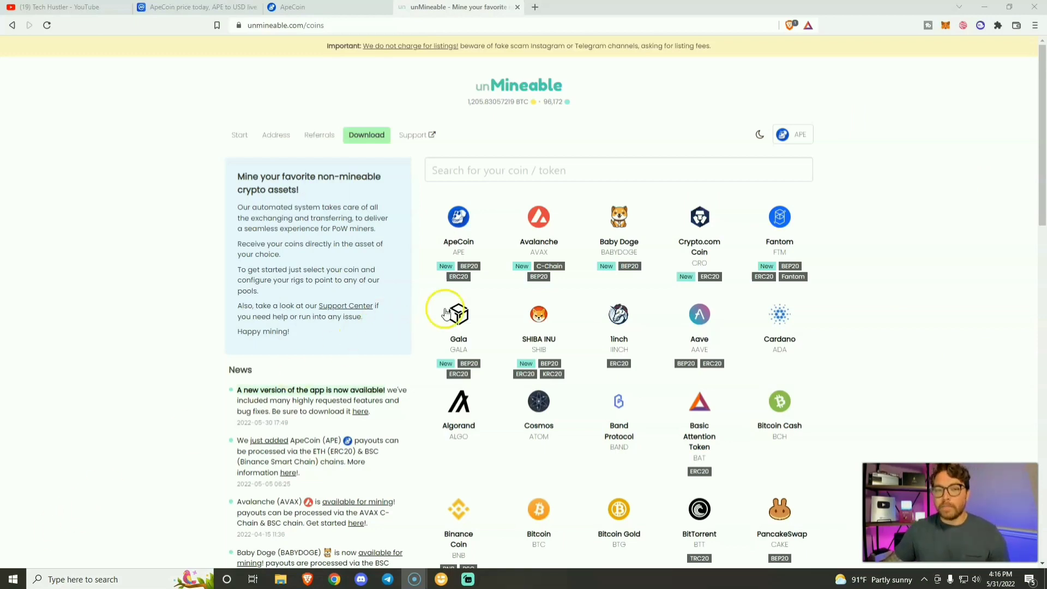
pyautogui.click(459, 221)
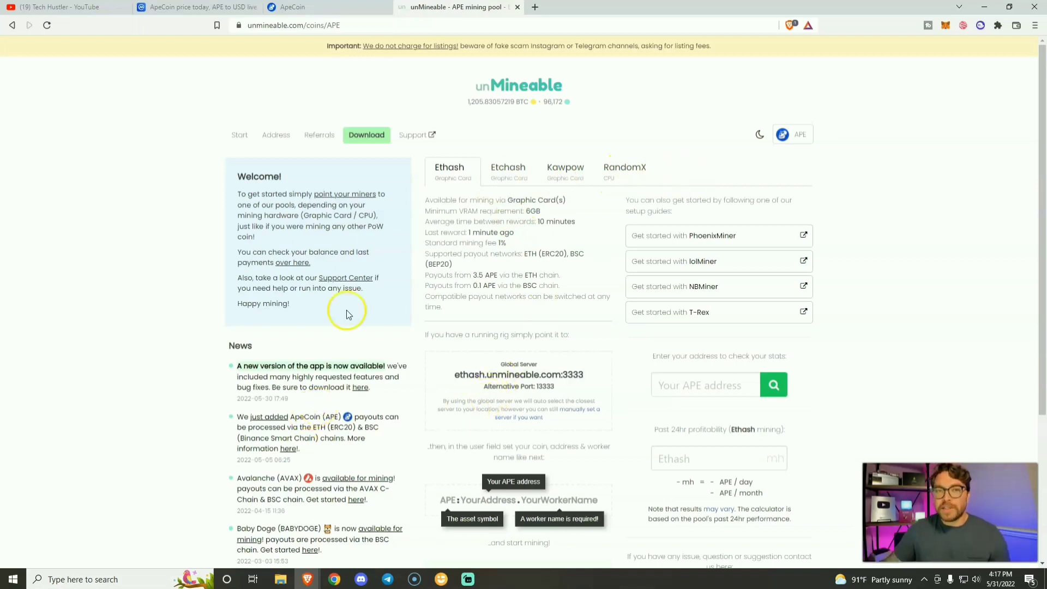
# - Save the unMineable Miner MFI version zip into the Desktop UnMineable folder
pyautogui.click(375, 136)
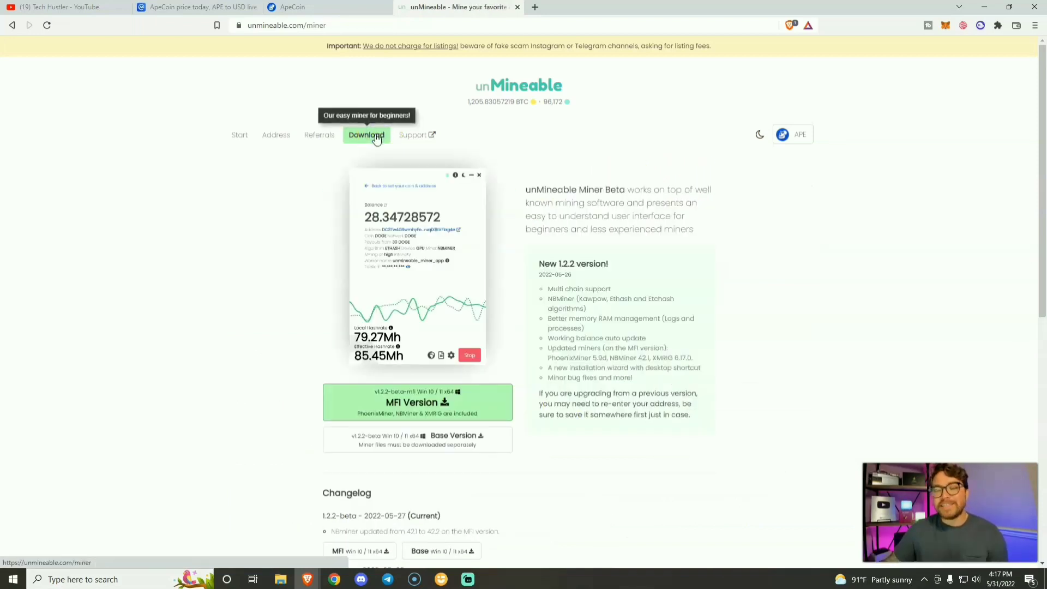
pyautogui.click(359, 412)
pyautogui.click(404, 414)
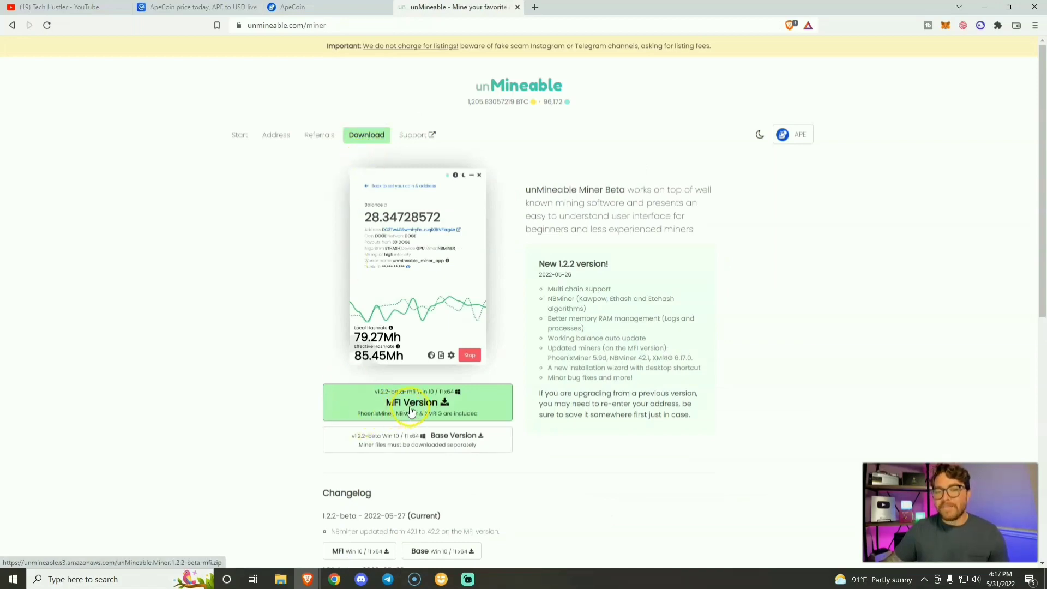
pyautogui.click(446, 410)
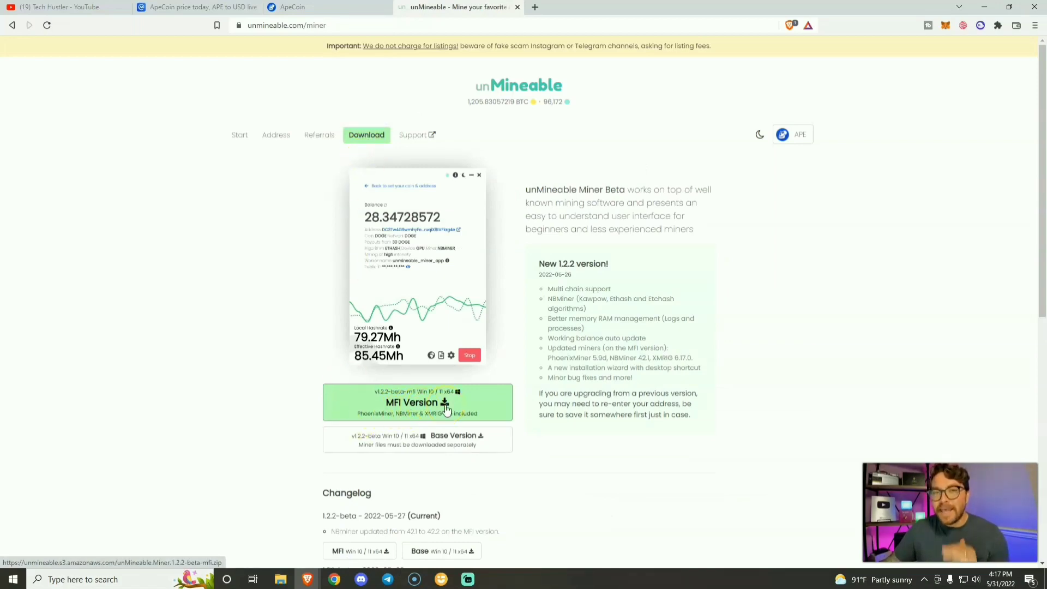
pyautogui.click(475, 402)
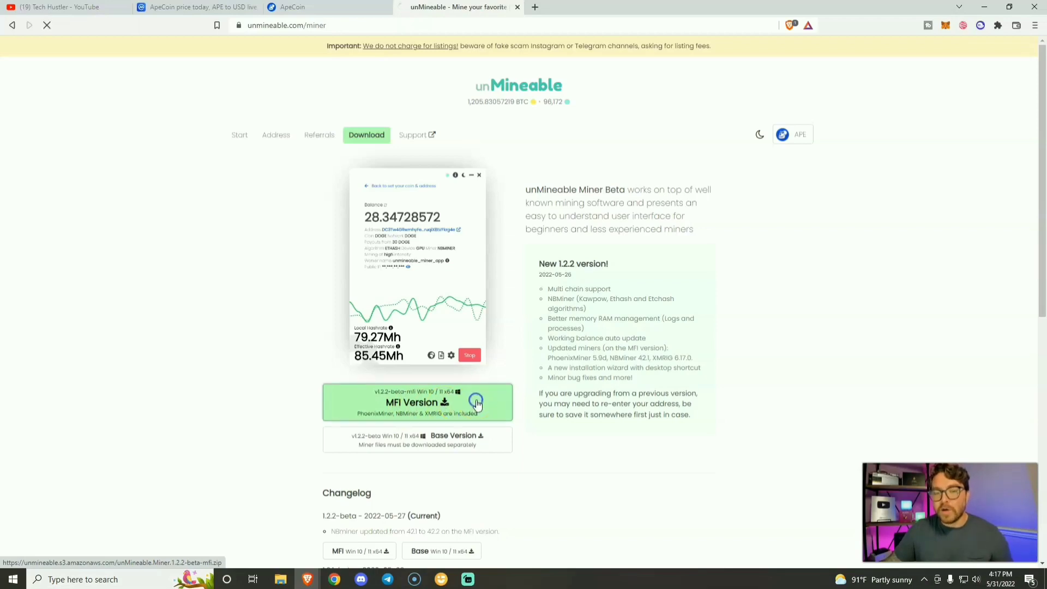
pyautogui.click(476, 427)
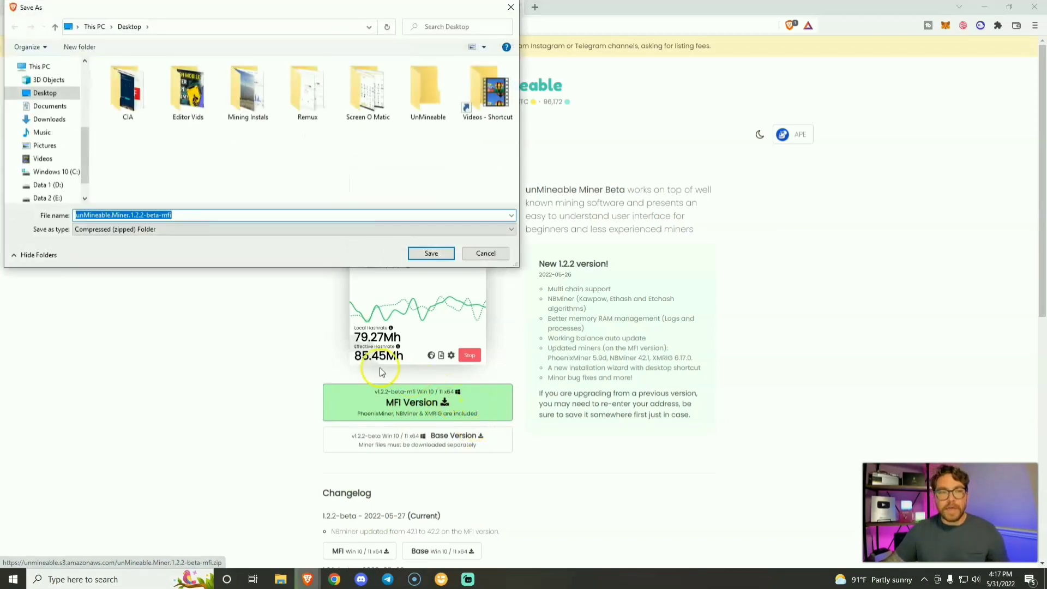
pyautogui.doubleClick(428, 93)
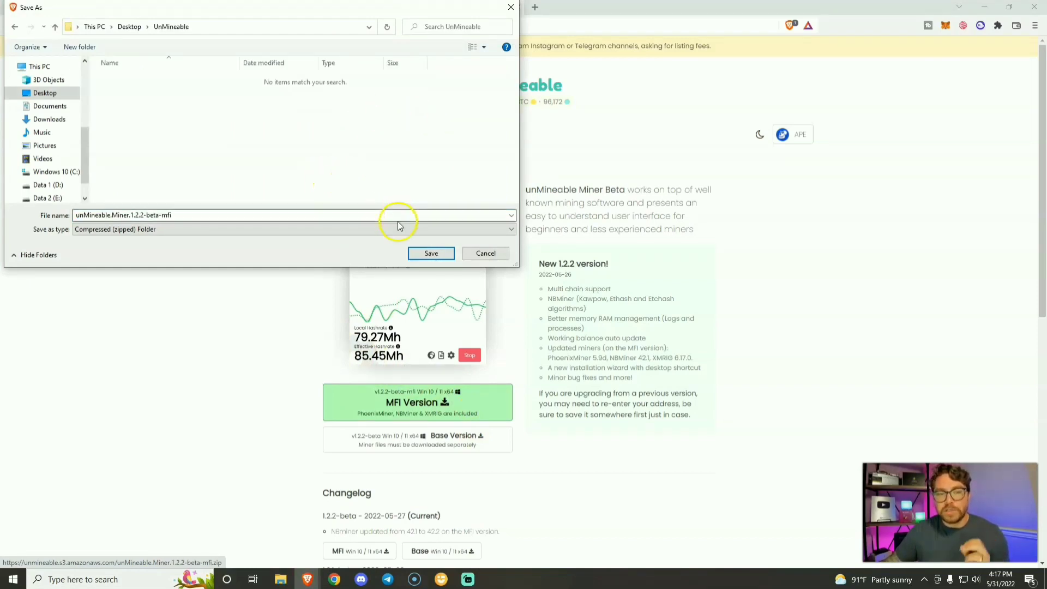
pyautogui.click(431, 254)
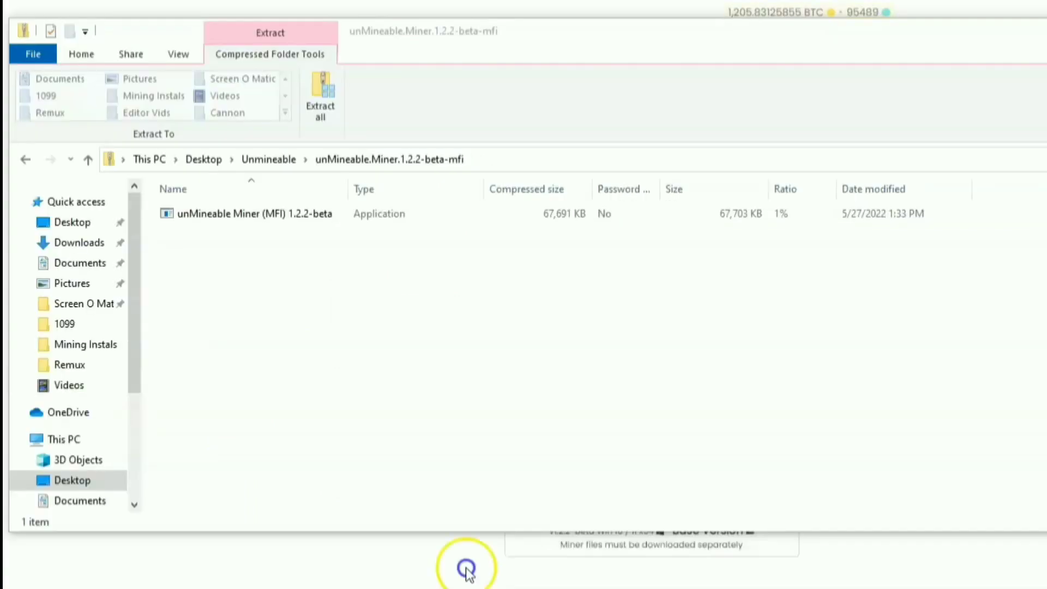
# - Extract the miner zip's contents to the suggested folder
pyautogui.click(314, 220)
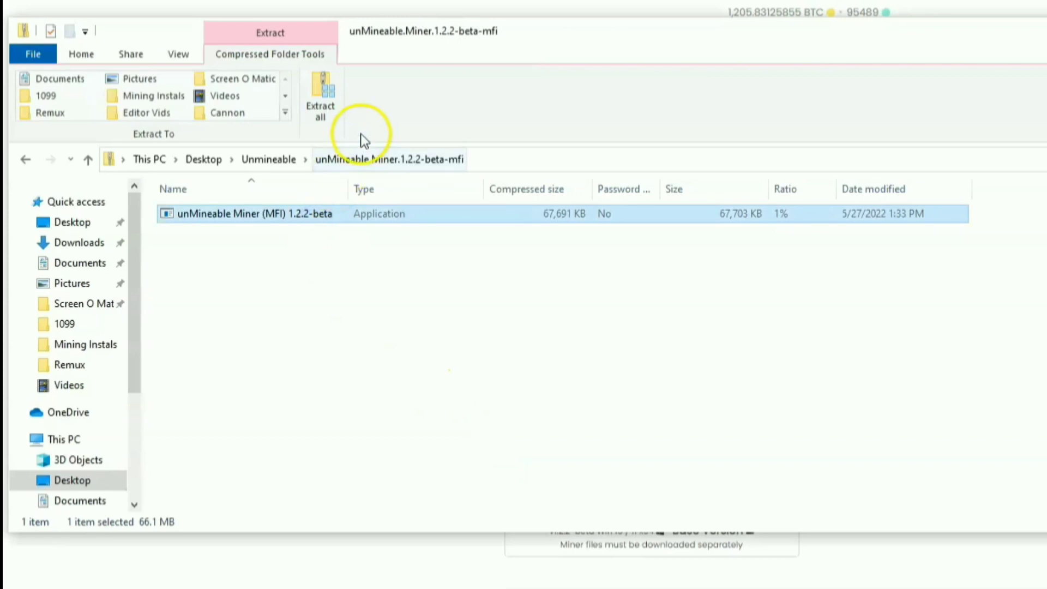
pyautogui.click(333, 103)
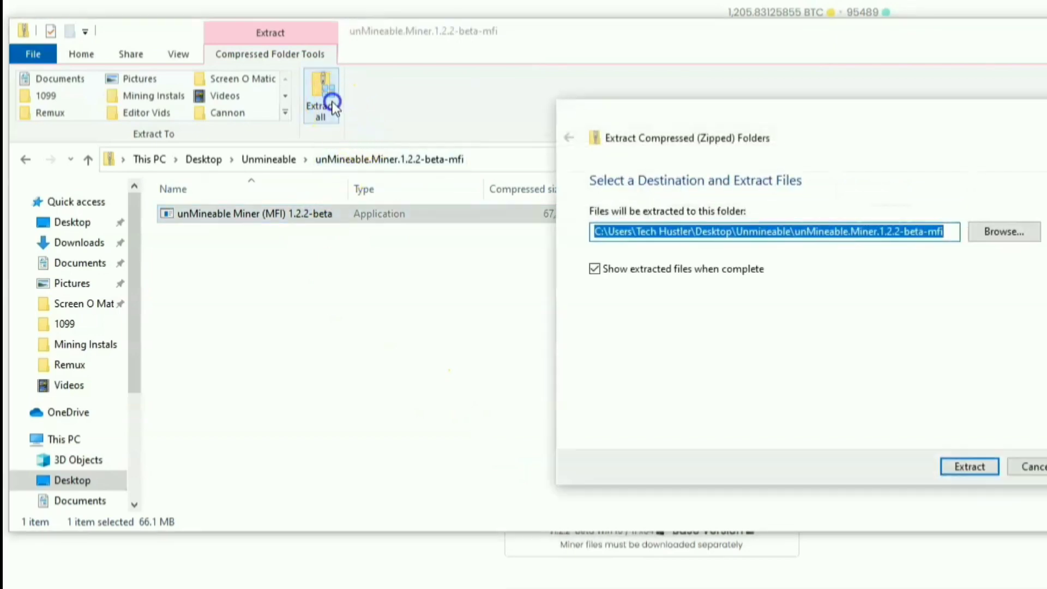
pyautogui.click(959, 466)
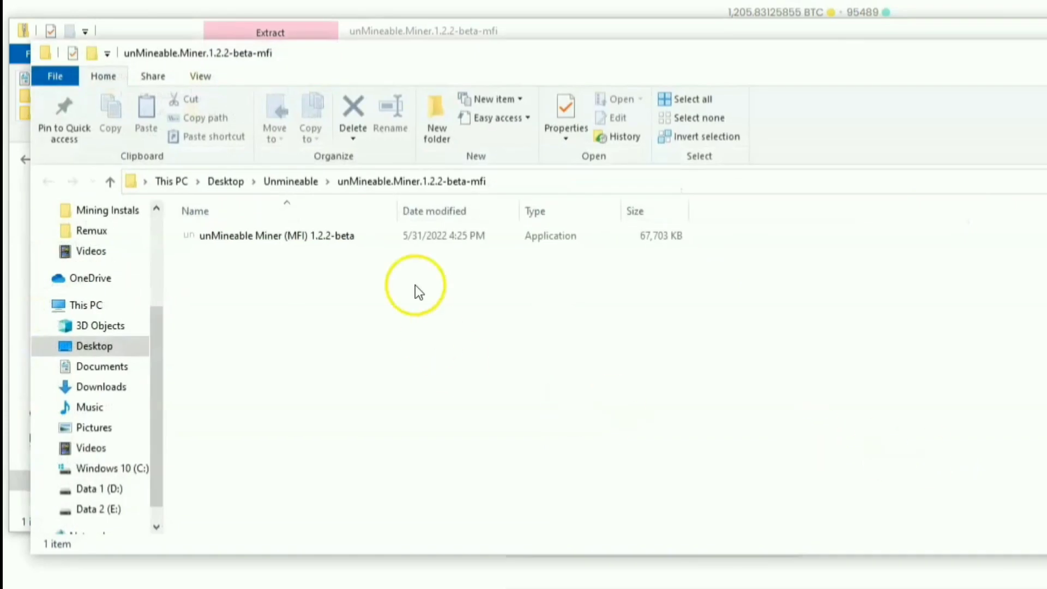
# - Run the extracted miner installer past SmartScreen and continue with the current-user install option
pyautogui.doubleClick(356, 238)
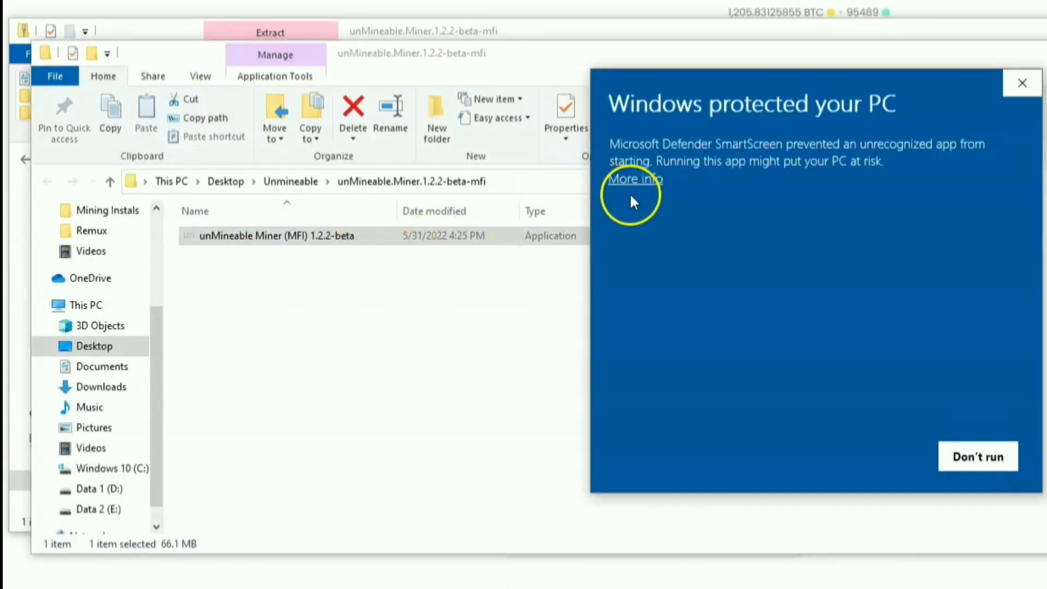
pyautogui.click(635, 180)
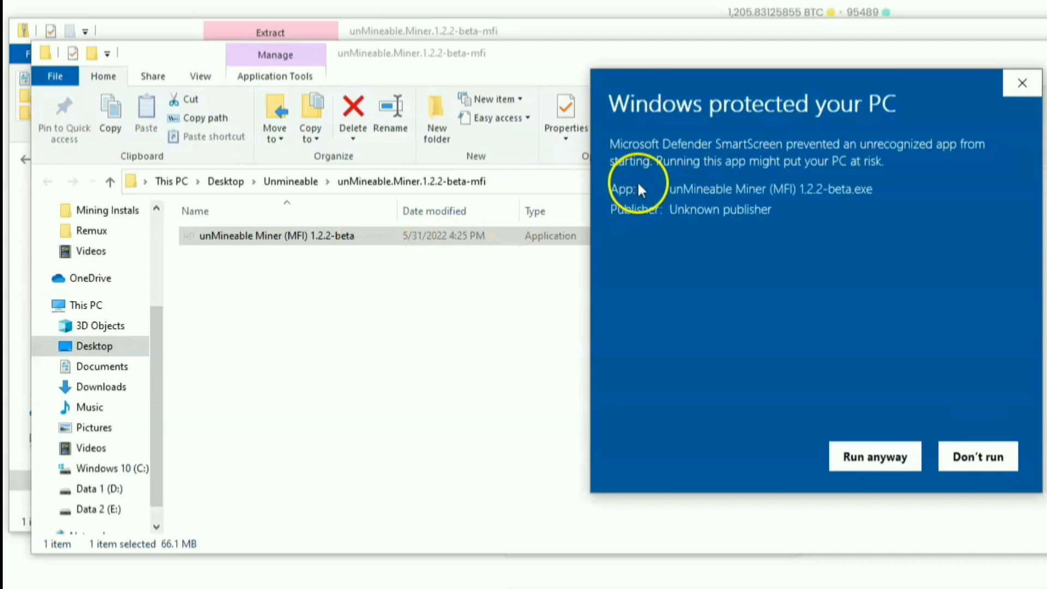
pyautogui.click(847, 462)
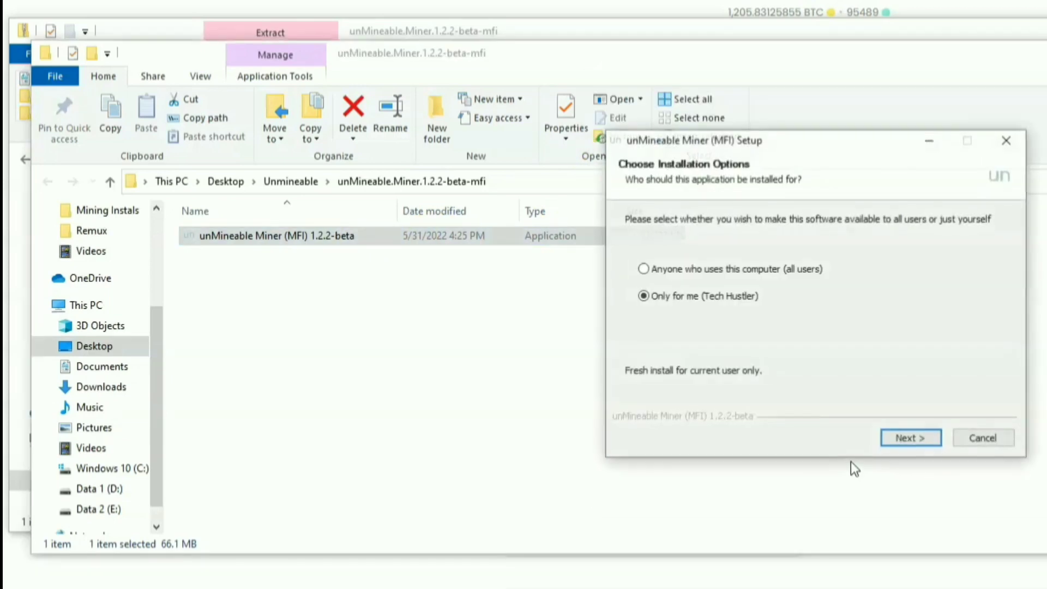
pyautogui.click(892, 437)
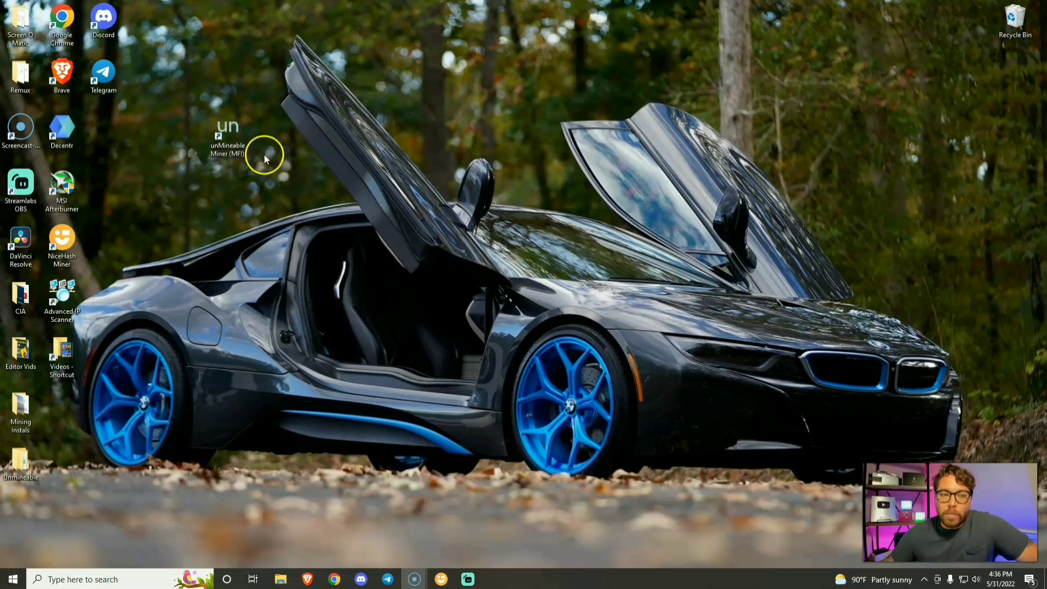
# - Launch the unMineable miner and choose CPU (RandomX) instead of GPU as mining hardware
pyautogui.doubleClick(237, 134)
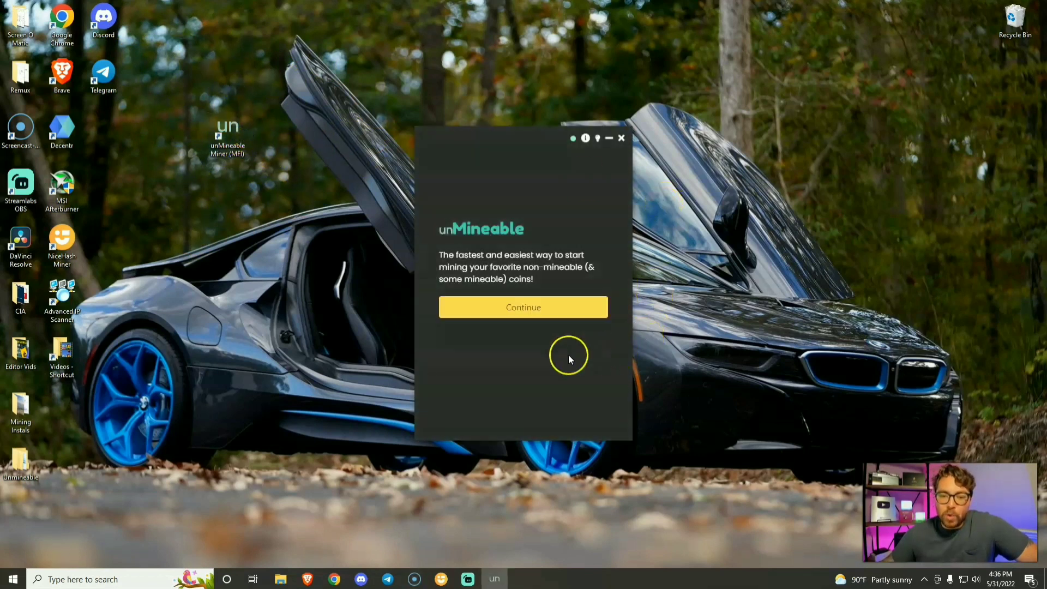
pyautogui.click(532, 317)
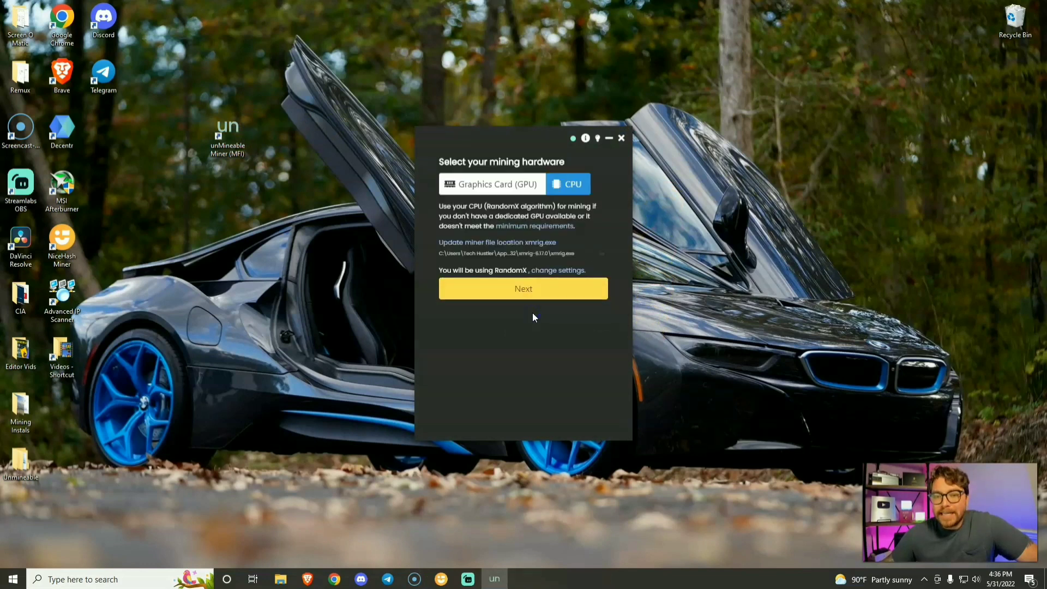
pyautogui.click(479, 192)
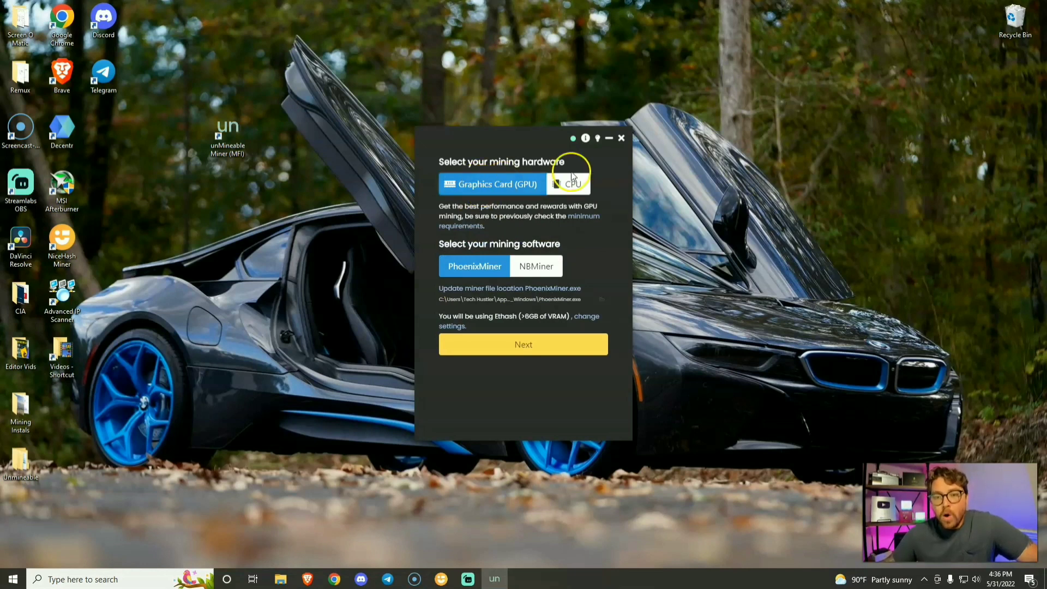
pyautogui.click(568, 185)
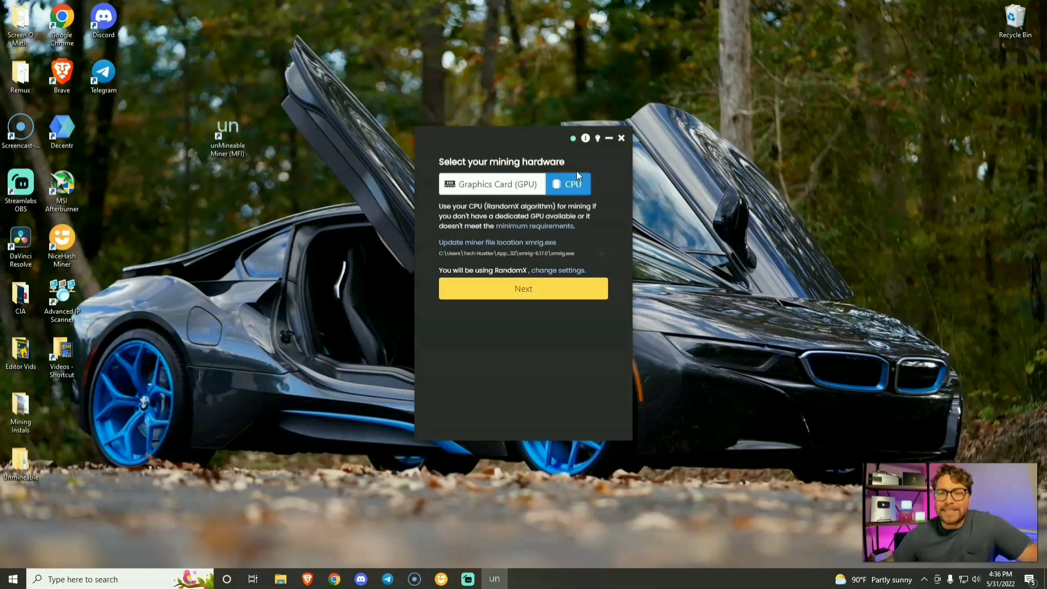
pyautogui.click(610, 283)
pyautogui.click(565, 303)
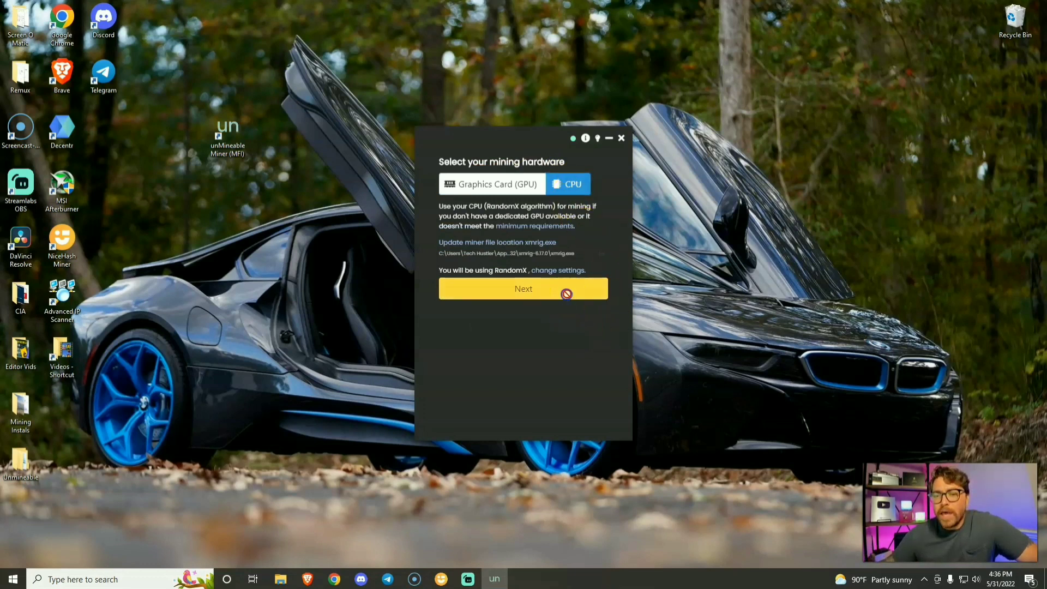
# - Select ApeCoin (APE), confirm the wallet address, and start mining on the CPU
pyautogui.click(594, 210)
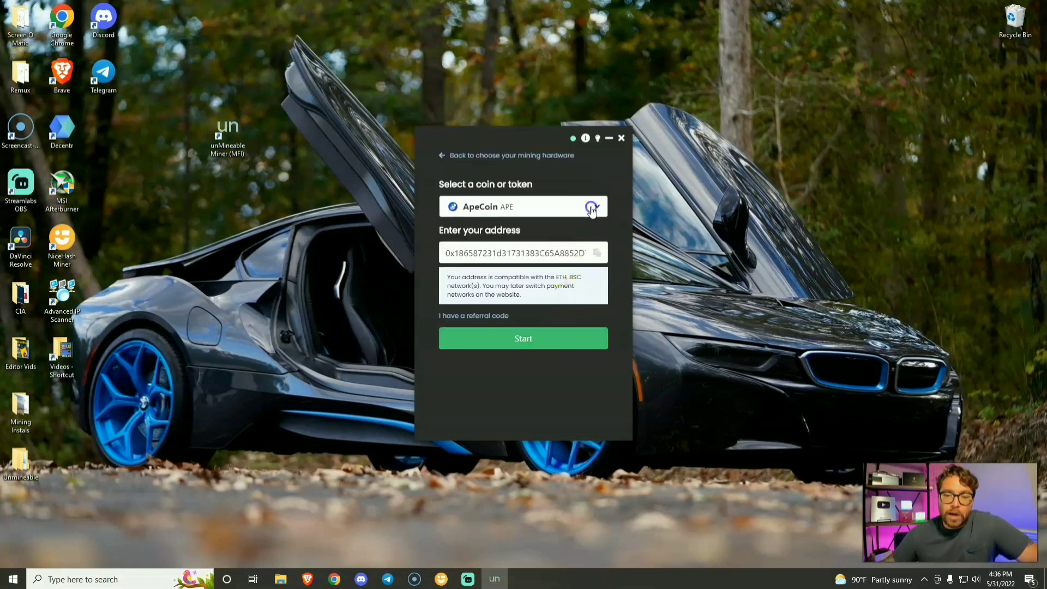
pyautogui.scroll(-3, 556, 301)
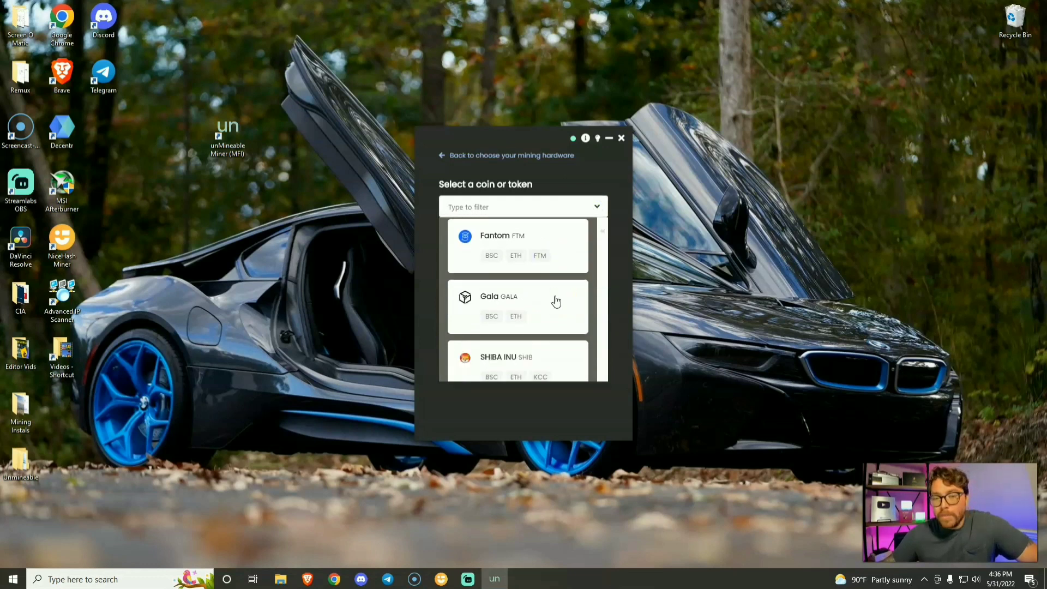
pyautogui.scroll(-2, 556, 301)
pyautogui.scroll(3, 562, 300)
pyautogui.scroll(3, 562, 301)
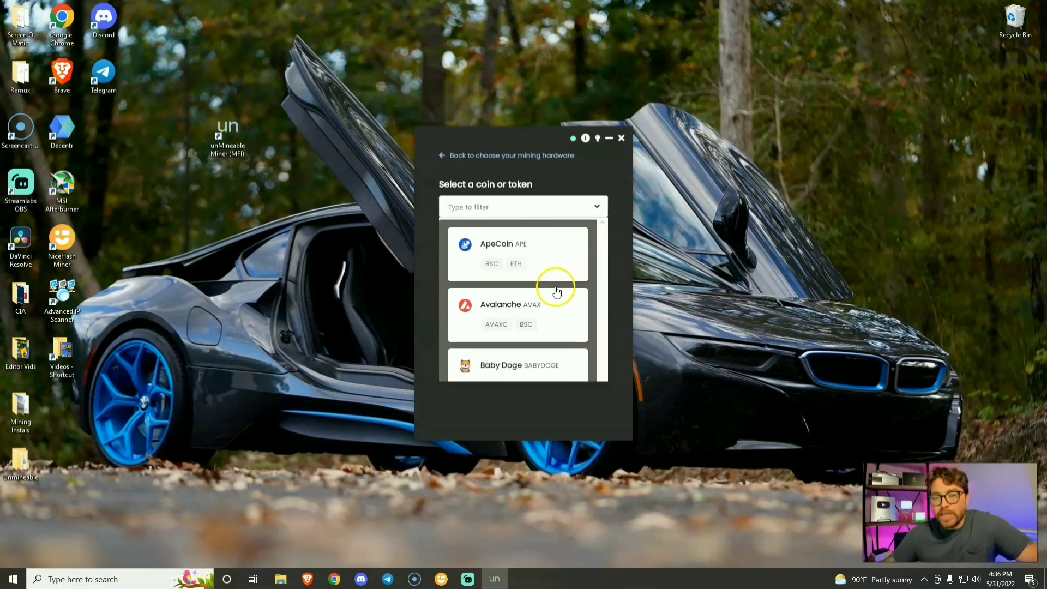
pyautogui.click(516, 265)
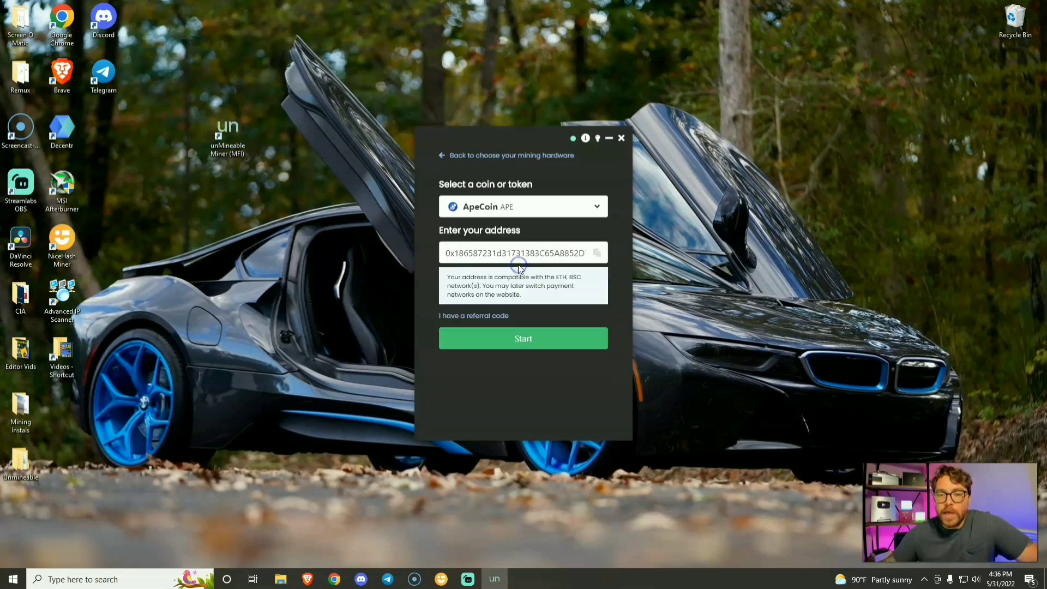
pyautogui.click(531, 253)
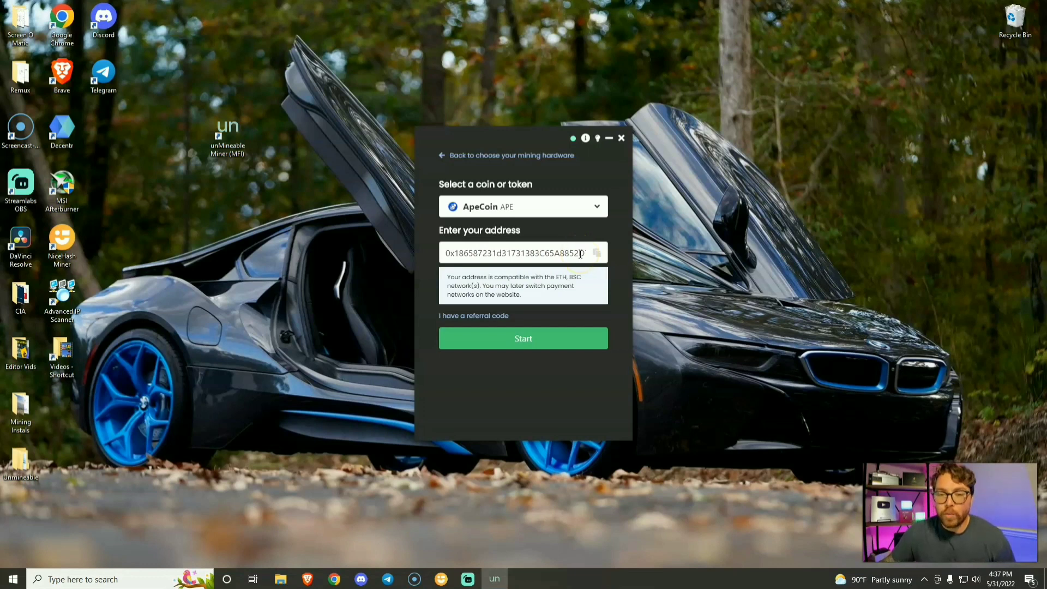
pyautogui.click(586, 337)
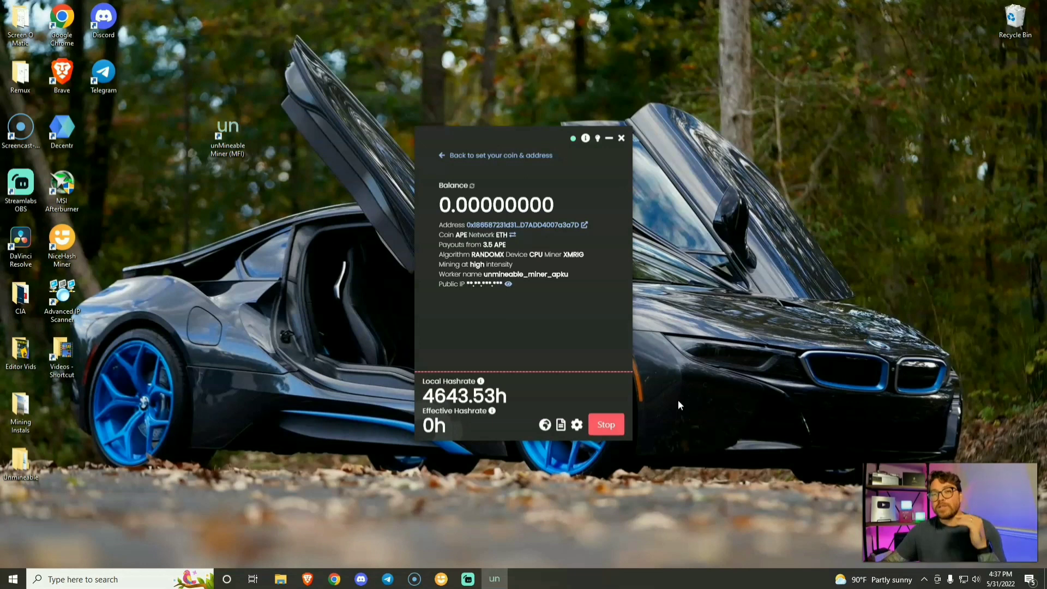
# - Review the miner's intensity and worker-name settings and close them unchanged
pyautogui.click(577, 425)
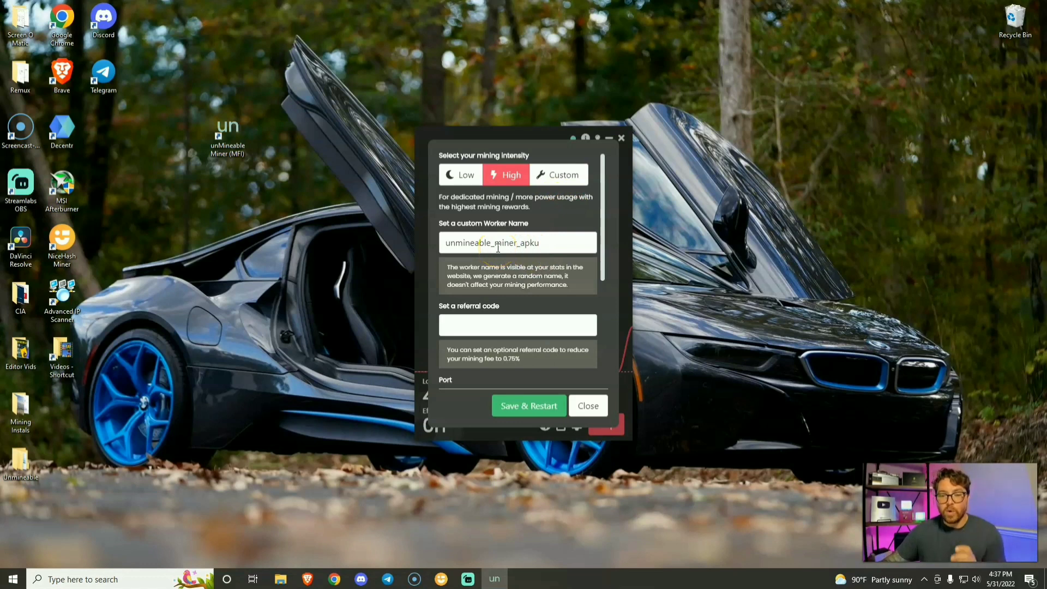
pyautogui.click(487, 322)
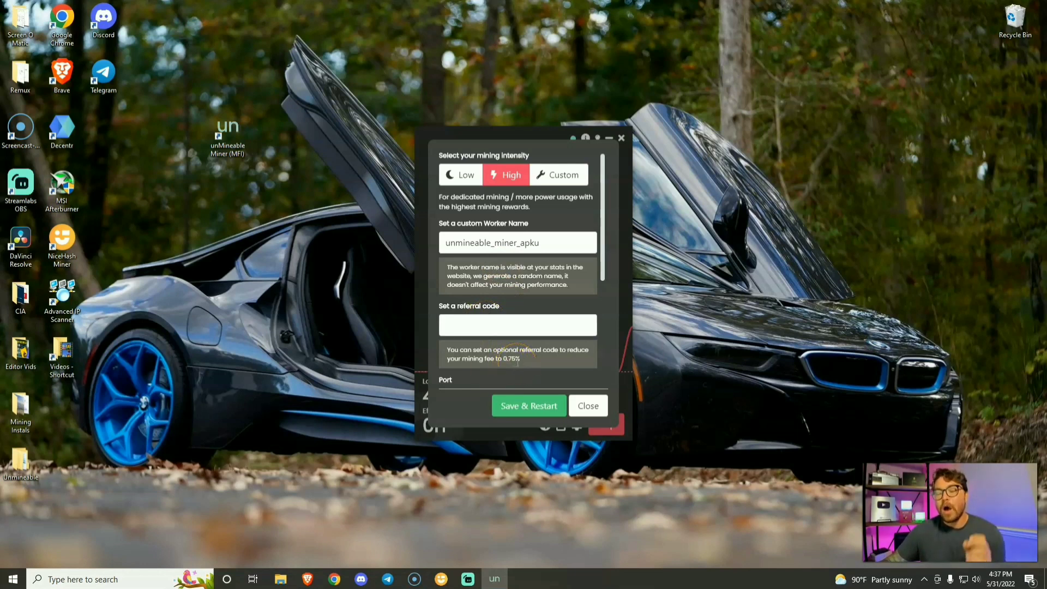
pyautogui.click(588, 407)
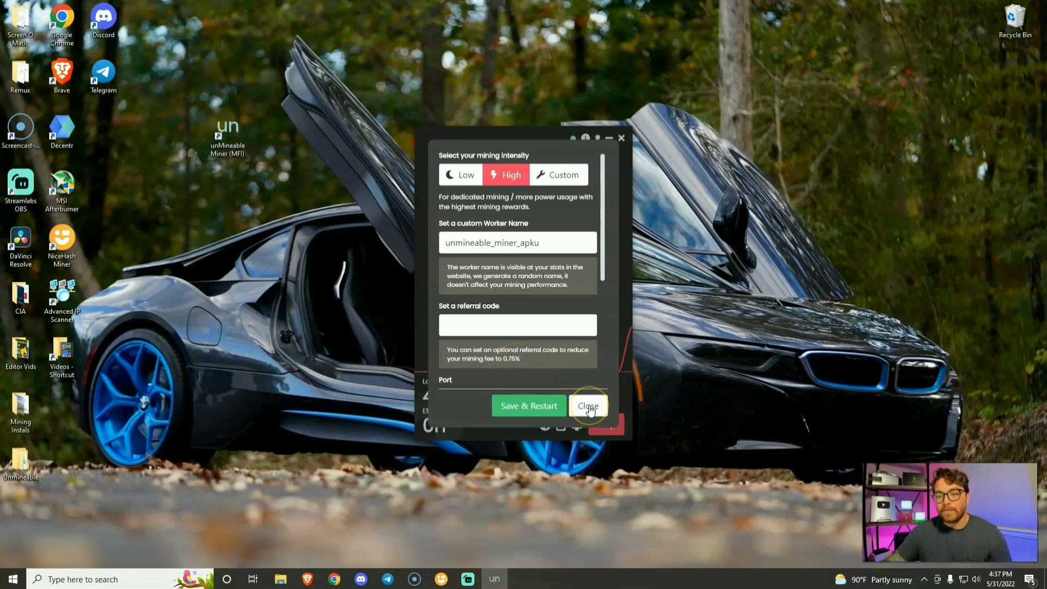
pyautogui.click(590, 408)
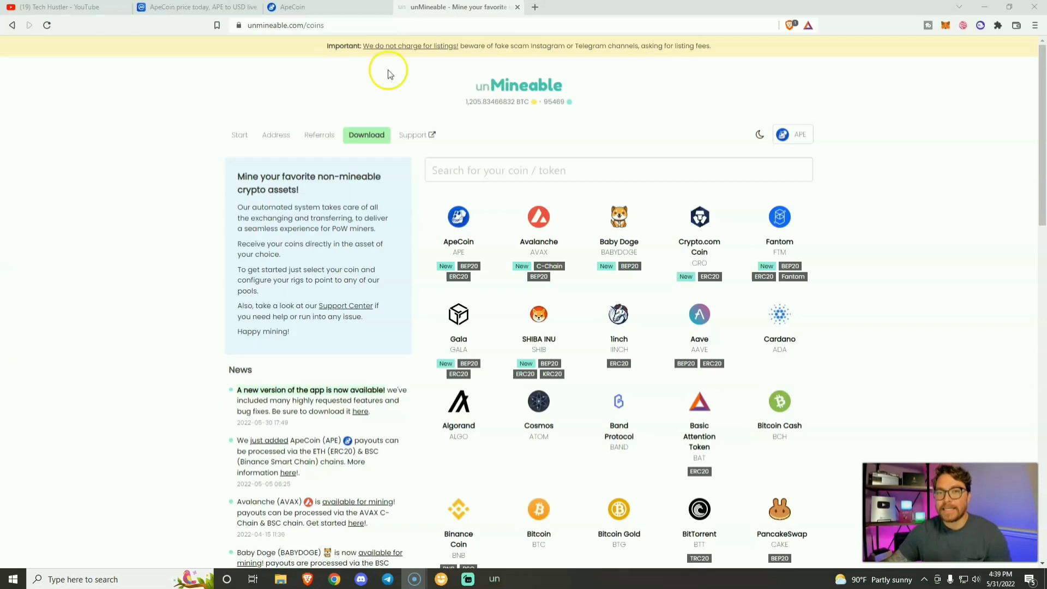
# - Switch Brave's Safe Browsing from No protection back to Standard protection
pyautogui.click(535, 7)
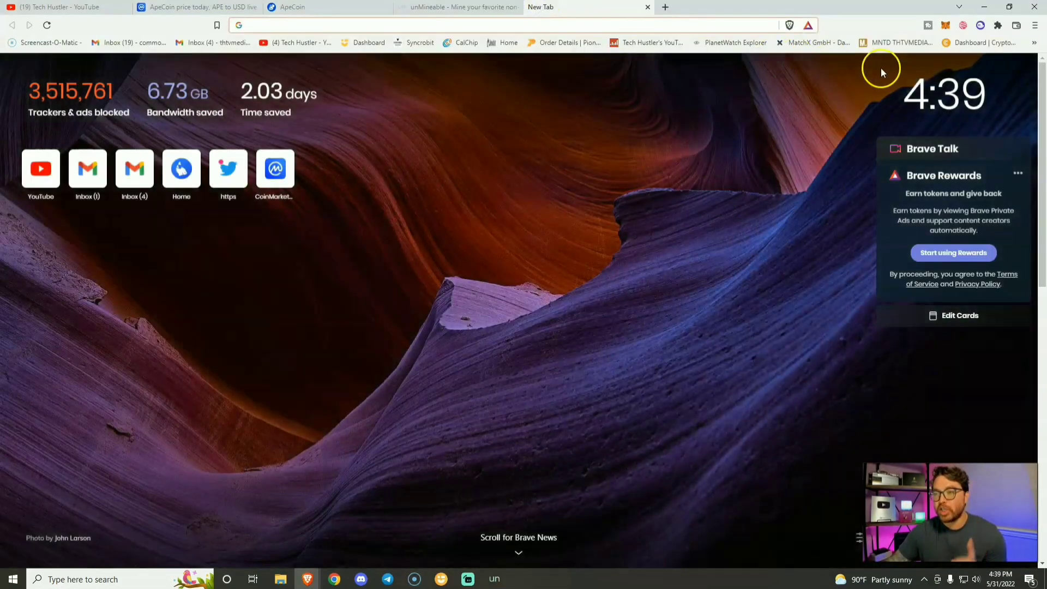
pyautogui.click(1036, 26)
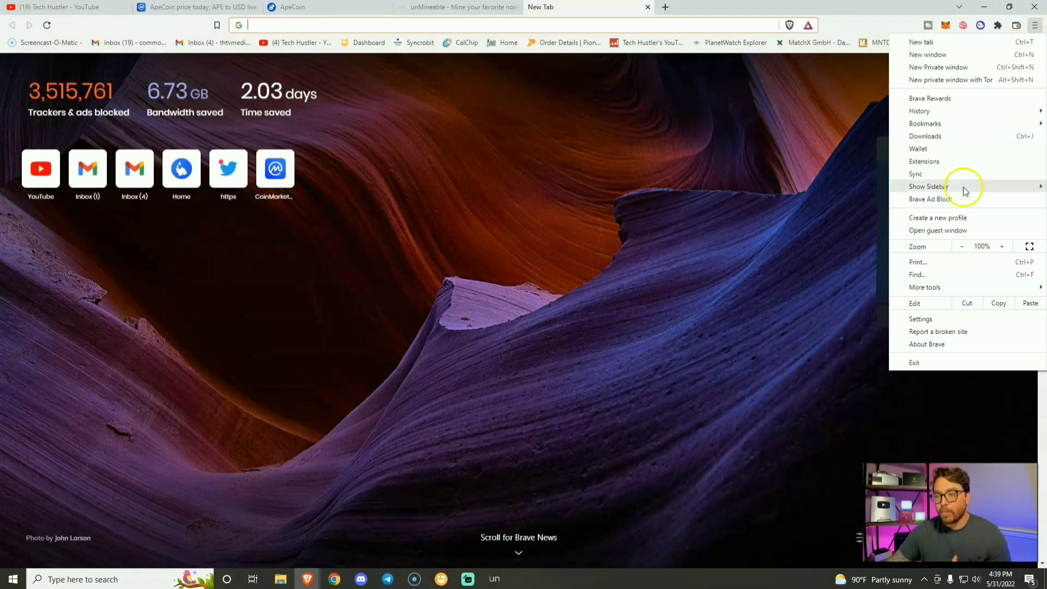
pyautogui.click(927, 319)
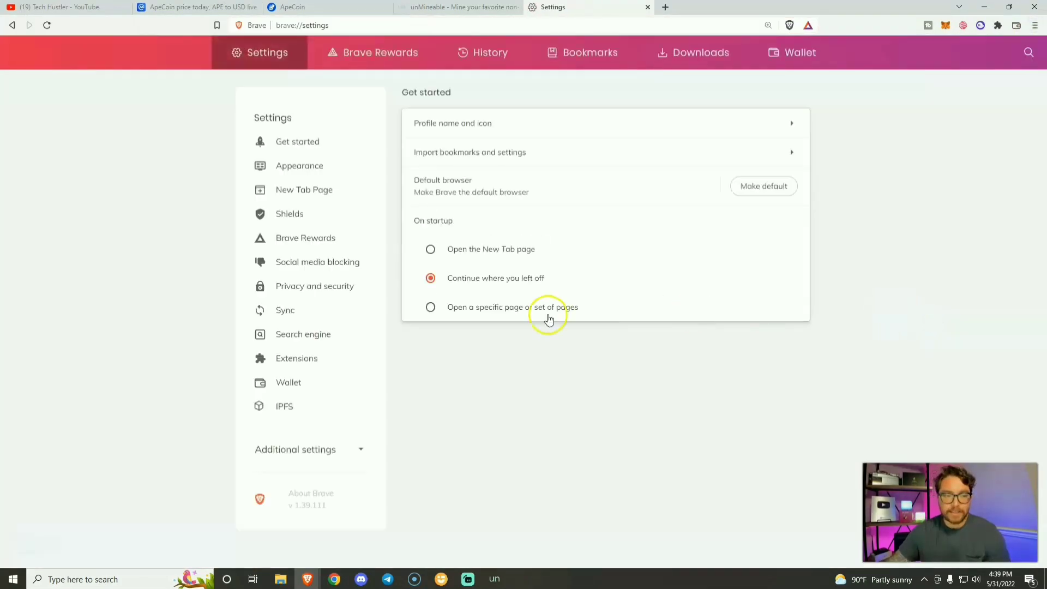
pyautogui.click(332, 289)
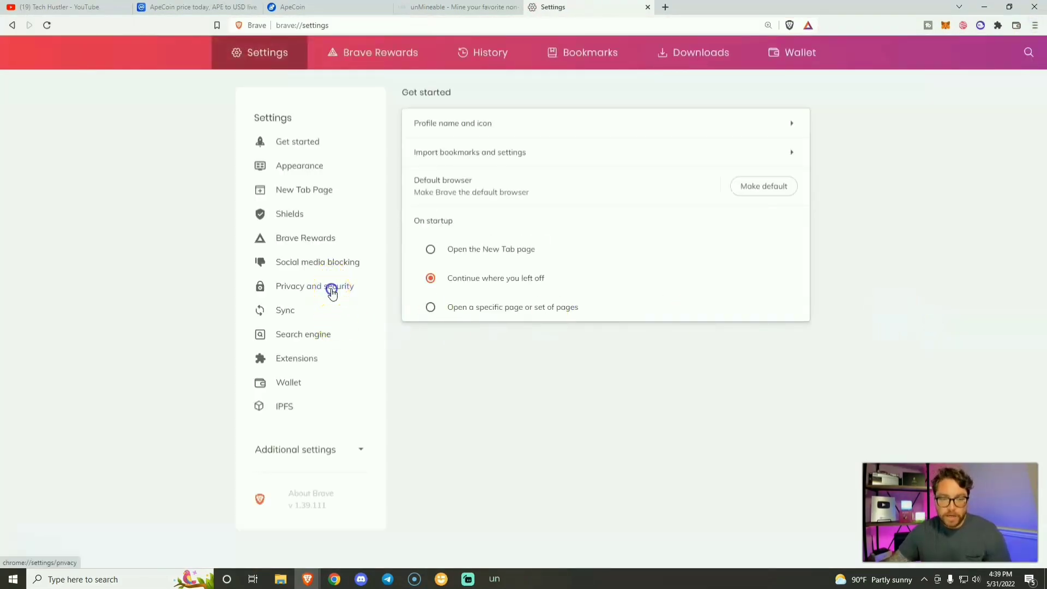
pyautogui.click(475, 464)
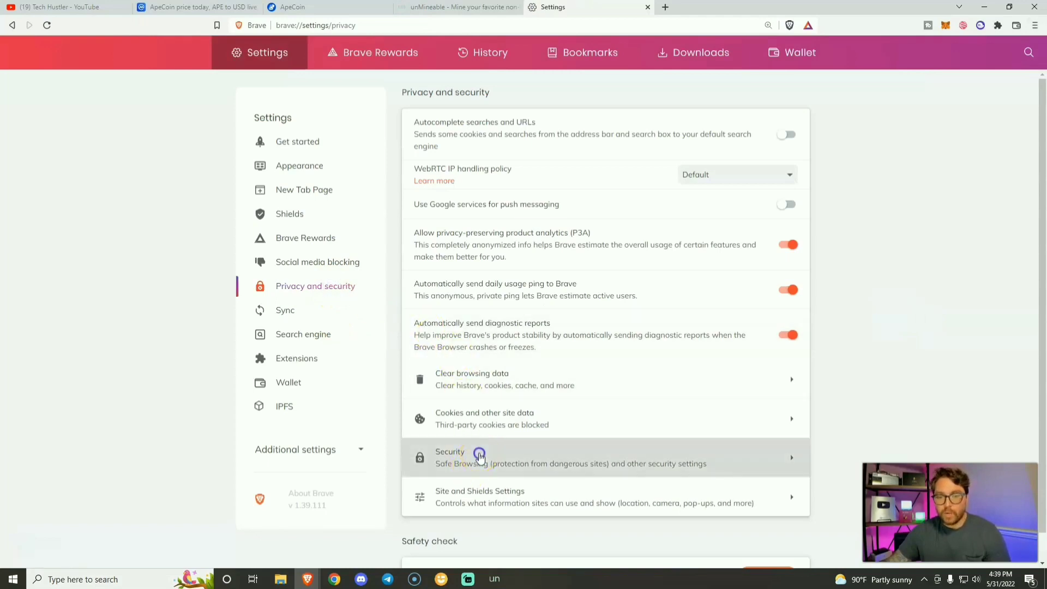
pyautogui.click(498, 199)
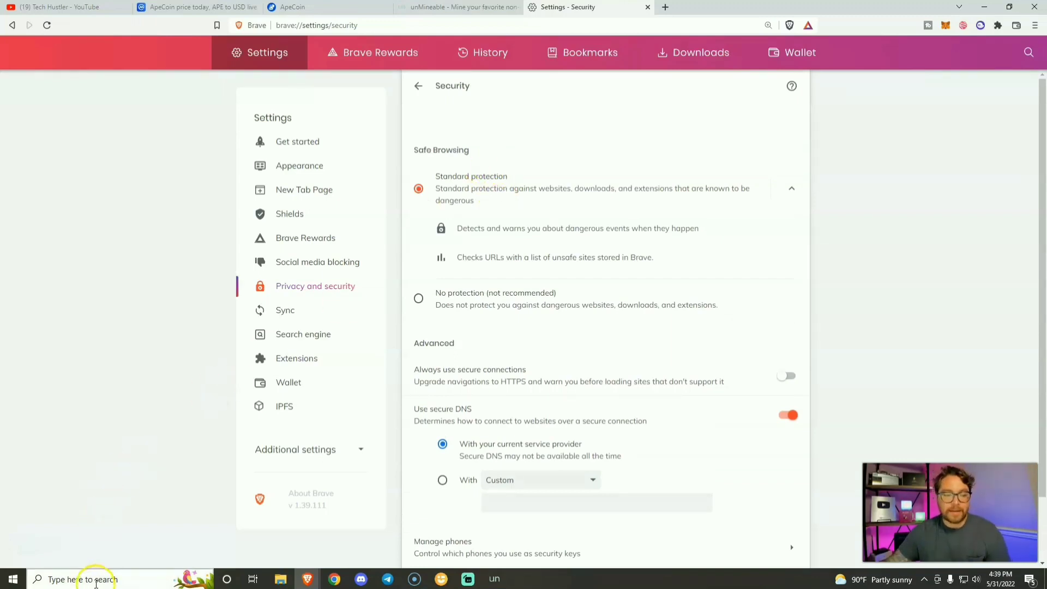
# - Turn Defender real-time protection back on, then close Windows Security and Settings
pyautogui.click(96, 581)
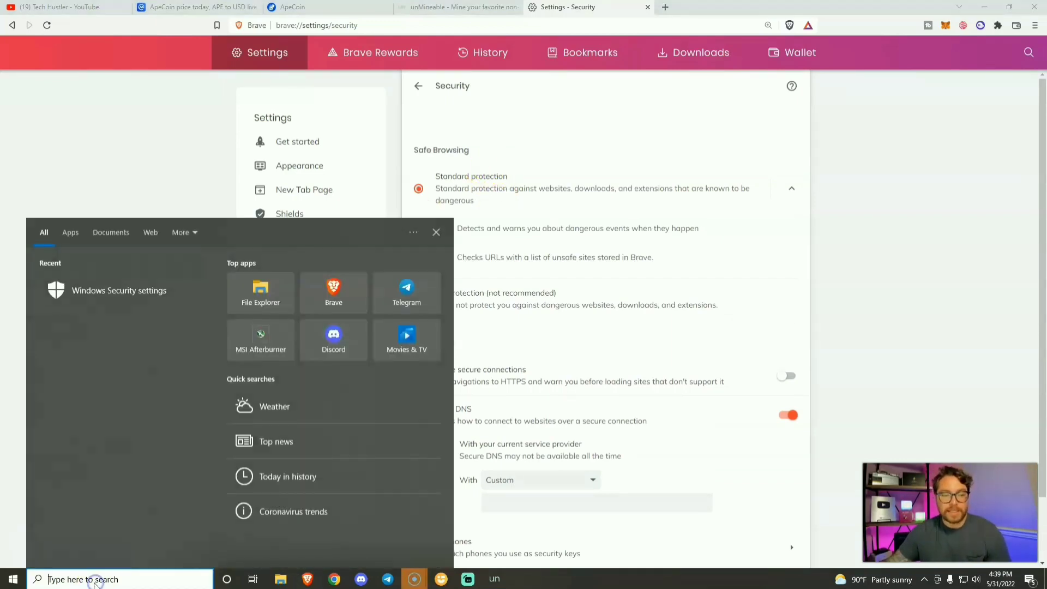
pyautogui.click(158, 292)
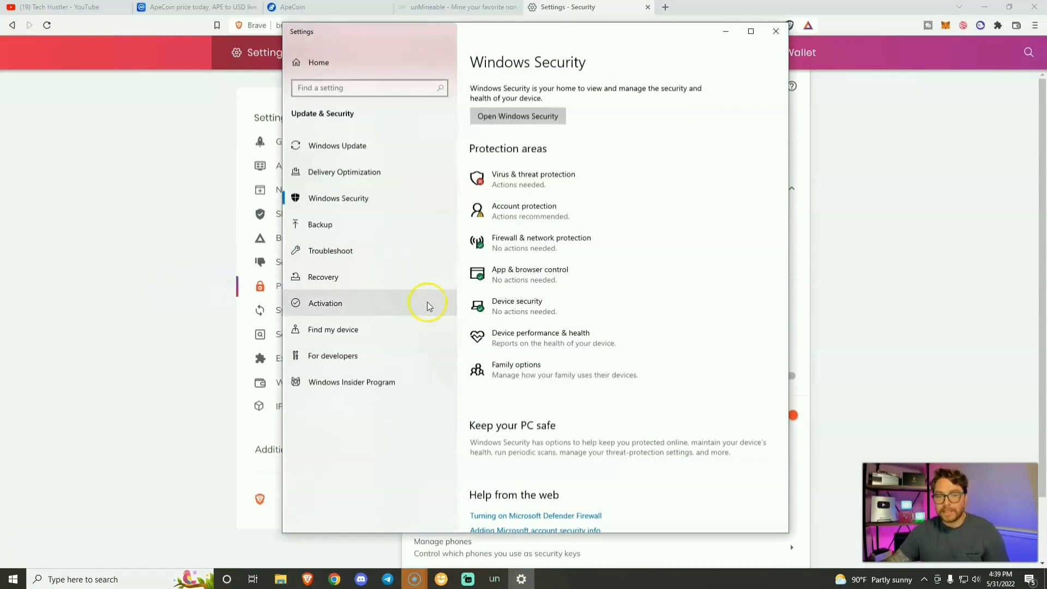
pyautogui.click(549, 185)
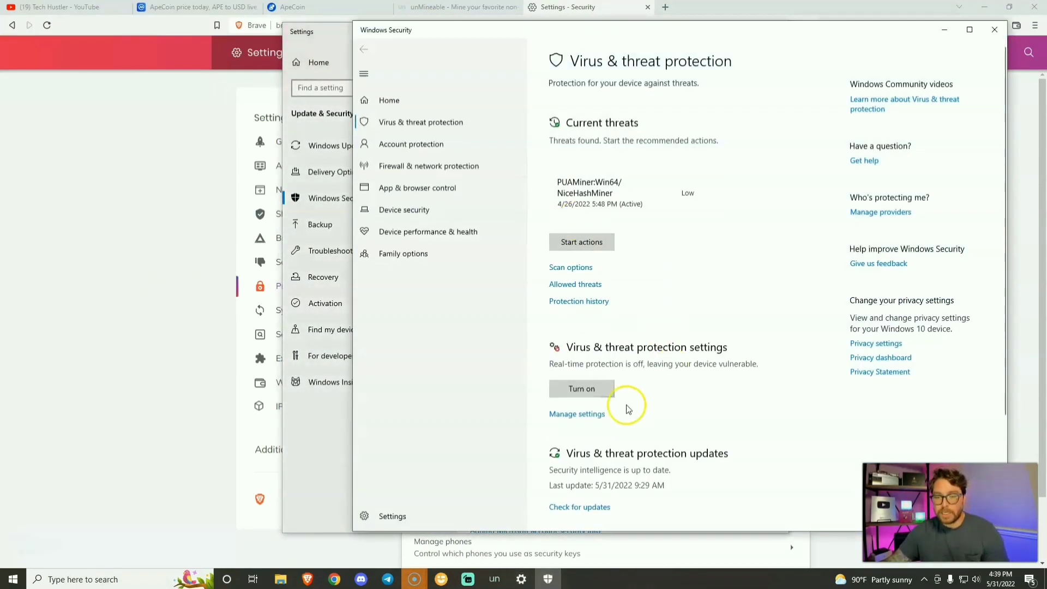
pyautogui.click(557, 416)
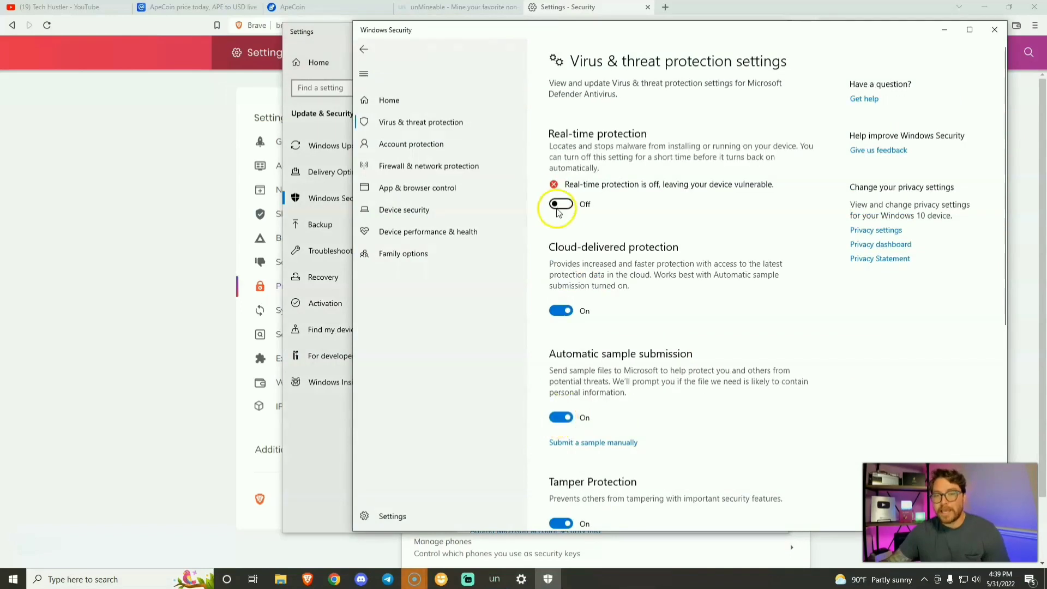
pyautogui.click(559, 205)
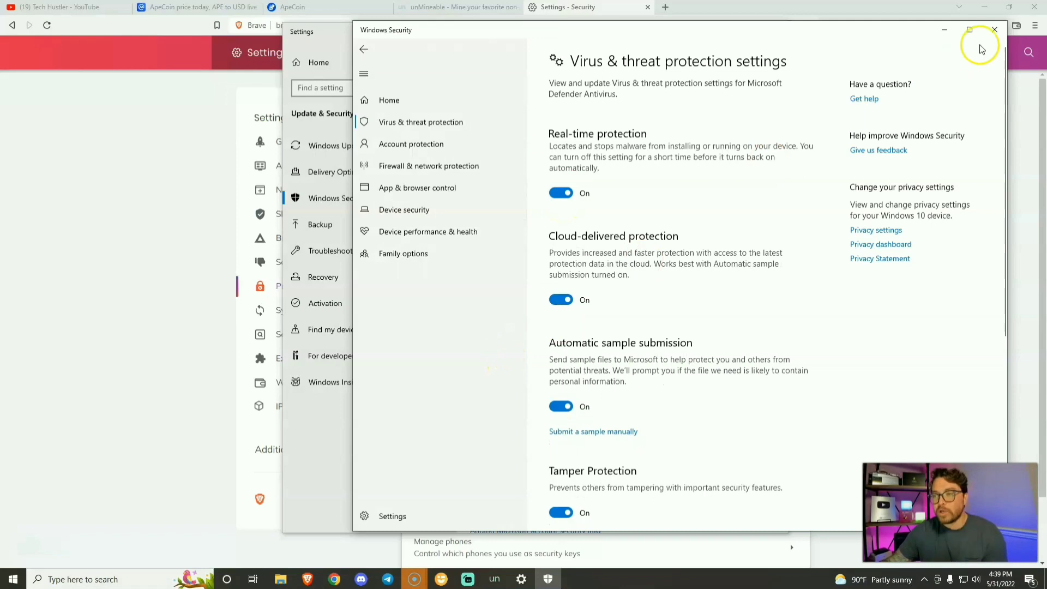
pyautogui.click(995, 29)
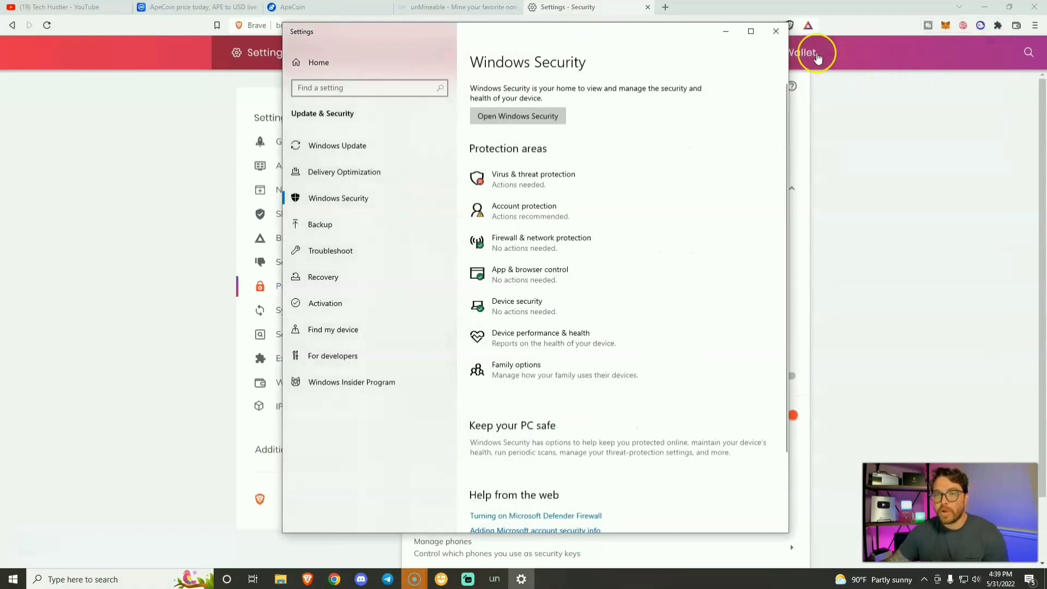
pyautogui.click(776, 31)
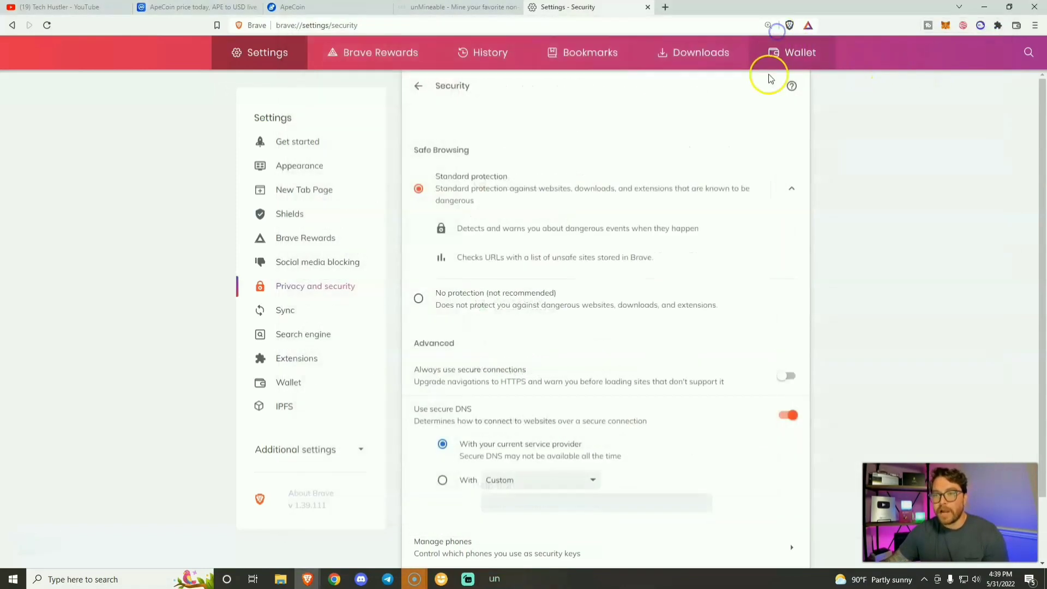
# - Switch to the Tech Hustler YouTube tab
pyautogui.click(75, 8)
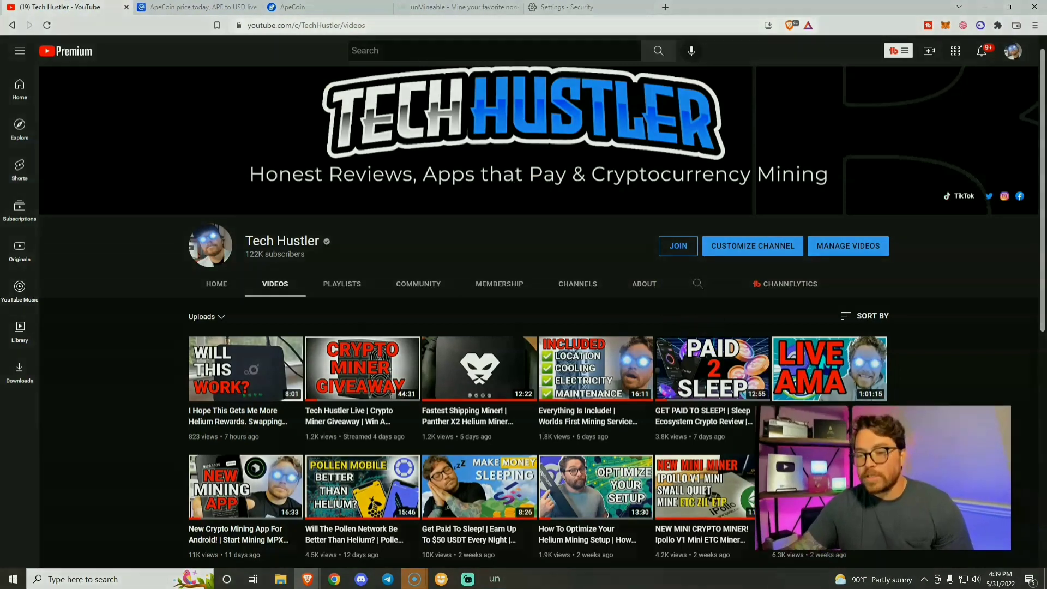